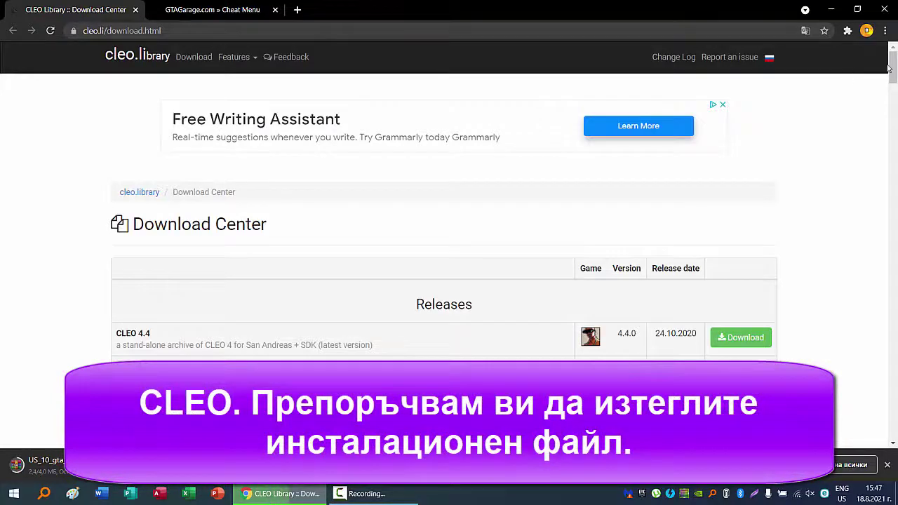
Download the CLEO 4.3 auto-installer for San Andreas from the Archive section and close the CLEO download page.
left_click_drag(889, 69, 889, 129)
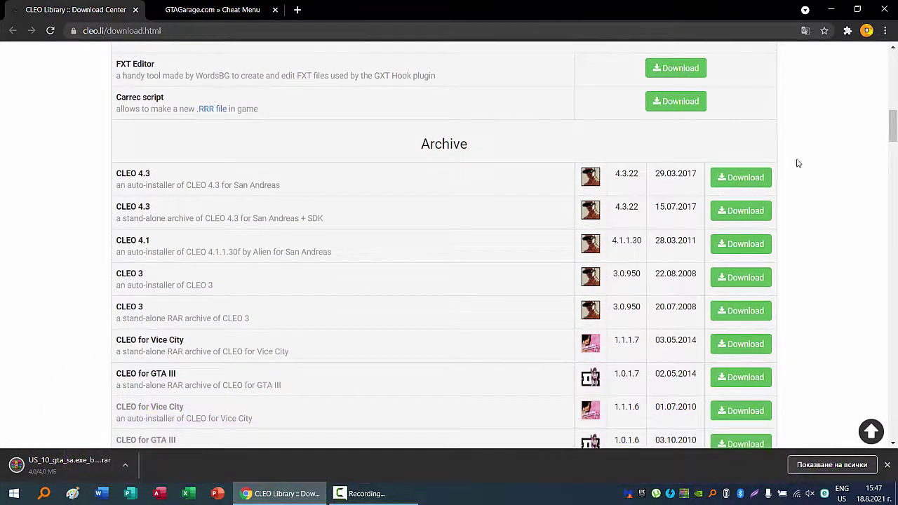
left_click(754, 183)
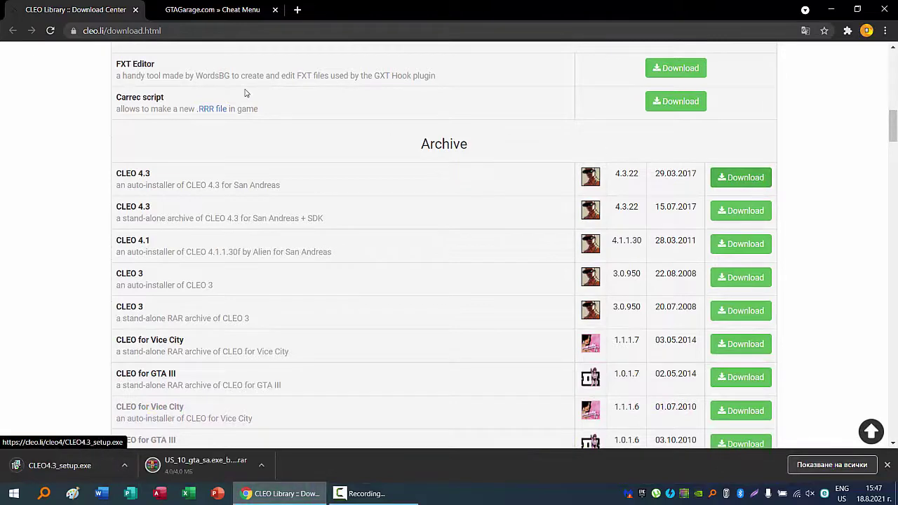
left_click(136, 10)
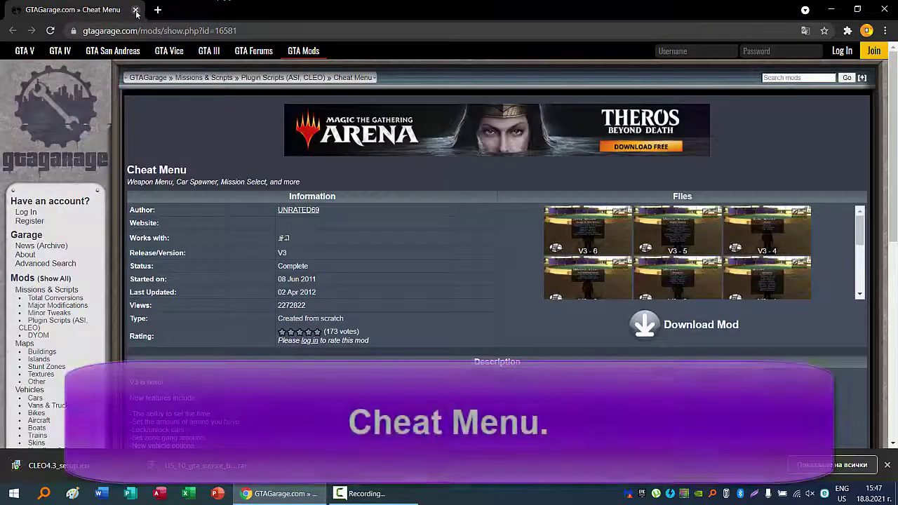
Download the Cheat Menu V3 file from the GTAGarage mod page and close the browser.
left_click(687, 326)
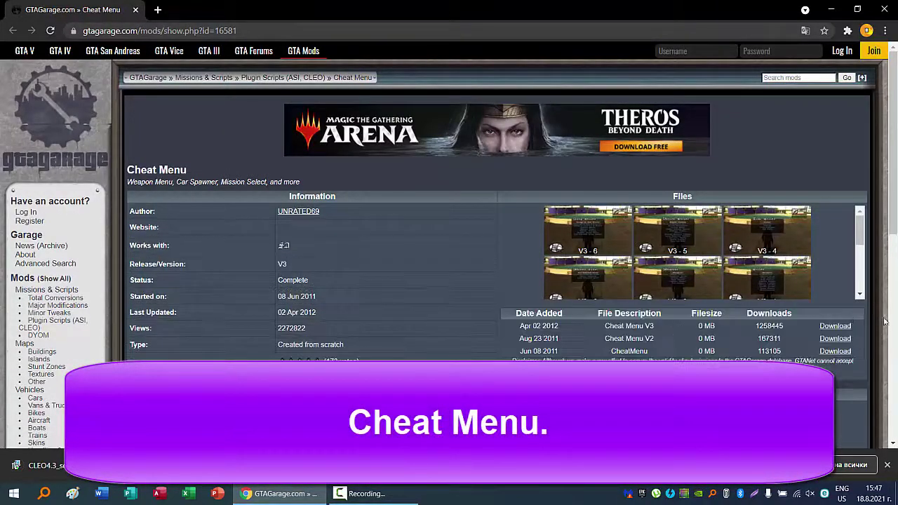
left_click(835, 327)
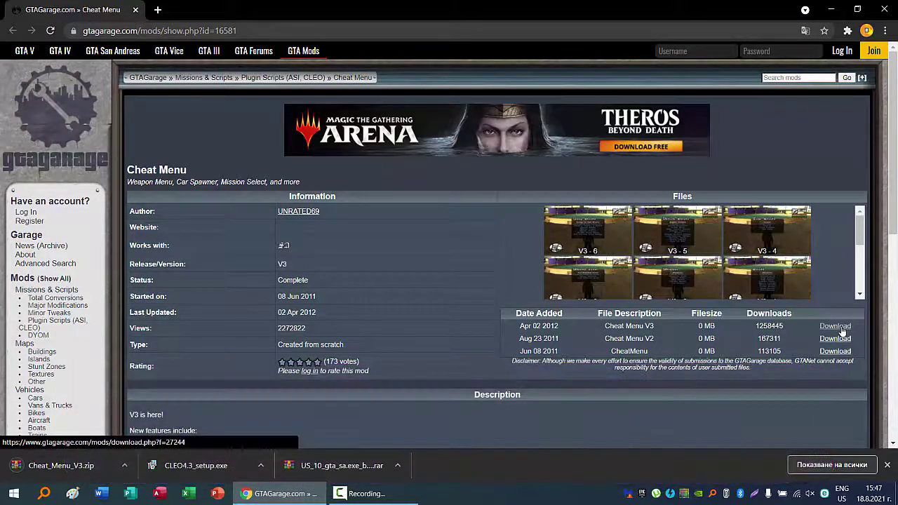
left_click(886, 8)
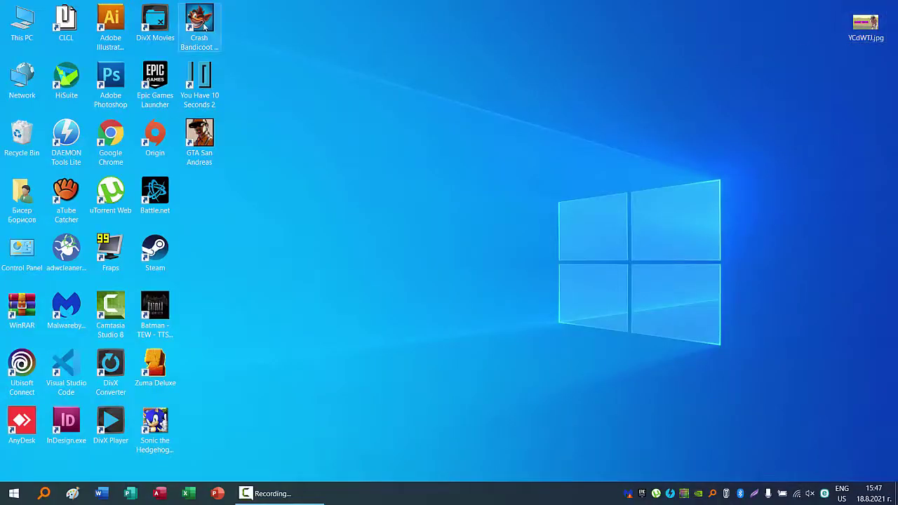
Create a new folder inside the Downloads folder.
double_click(23, 27)
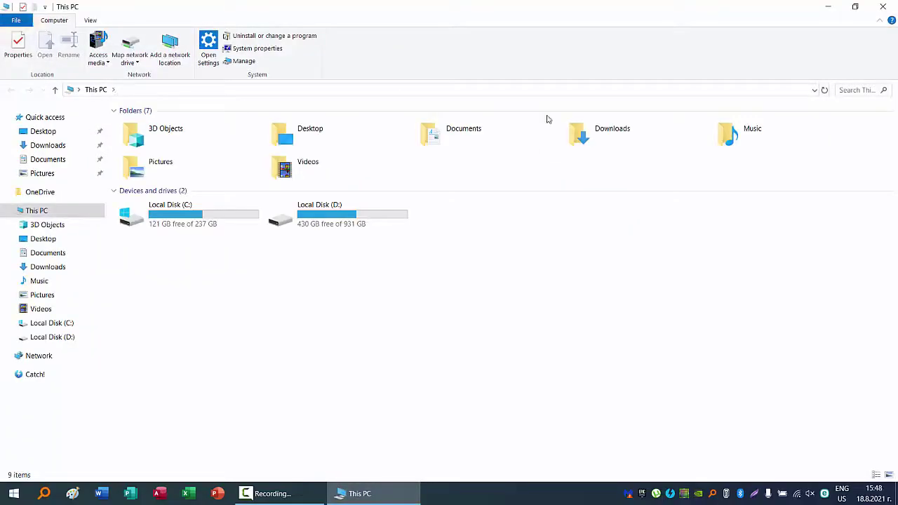
double_click(604, 132)
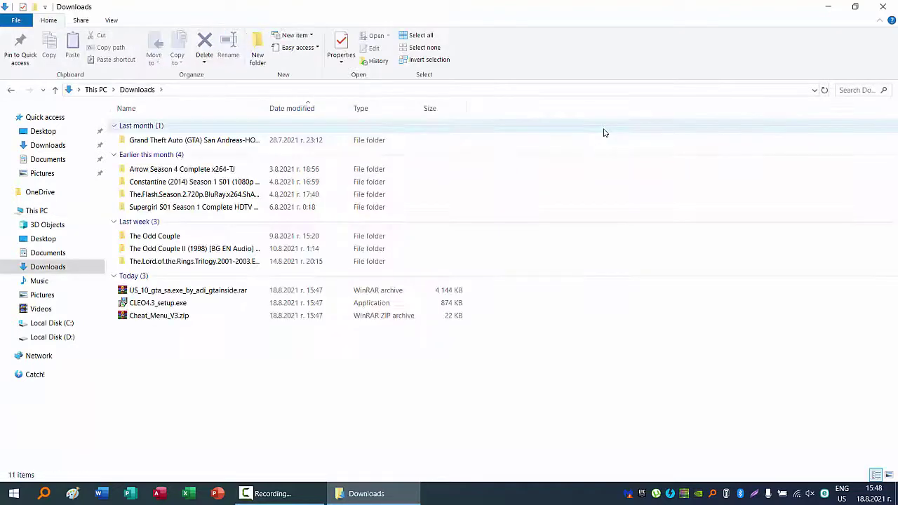
right_click(229, 356)
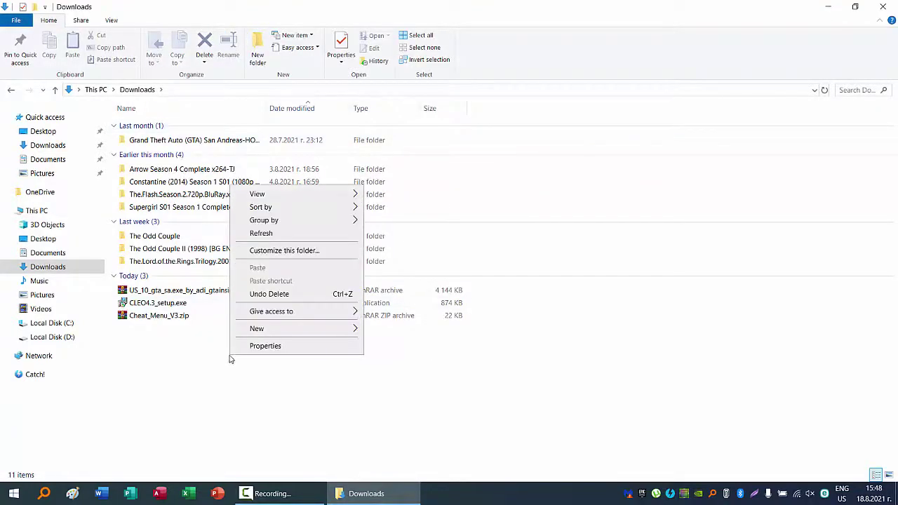
mouse_move(335, 325)
left_click(391, 329)
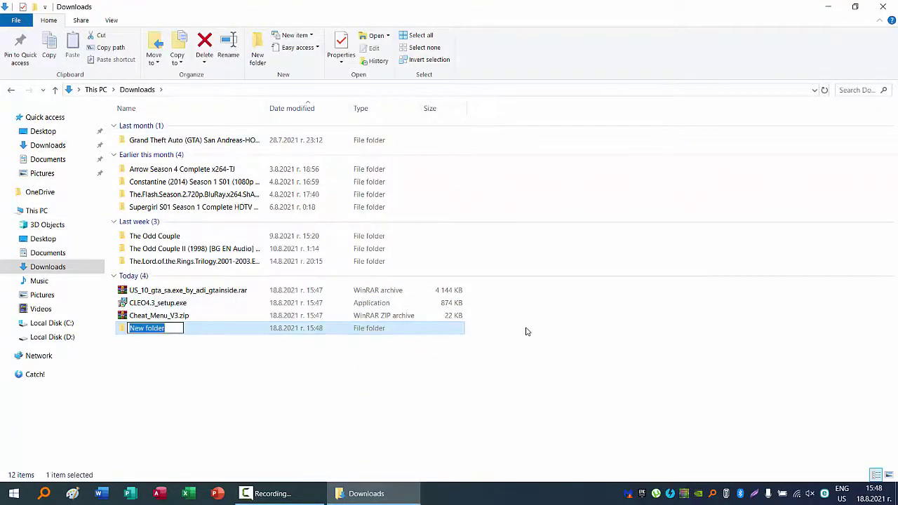
Move the US_10_gta_sa archive, CLEO4.3_setup.exe and Cheat_Menu_V3.zip into the new folder and open it.
left_click_drag(470, 322, 442, 291)
left_click_drag(186, 309, 180, 329)
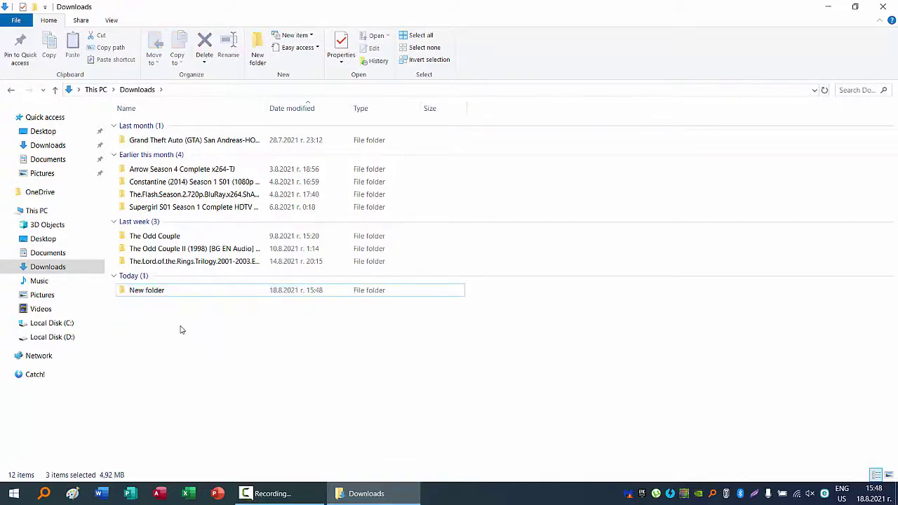
double_click(177, 294)
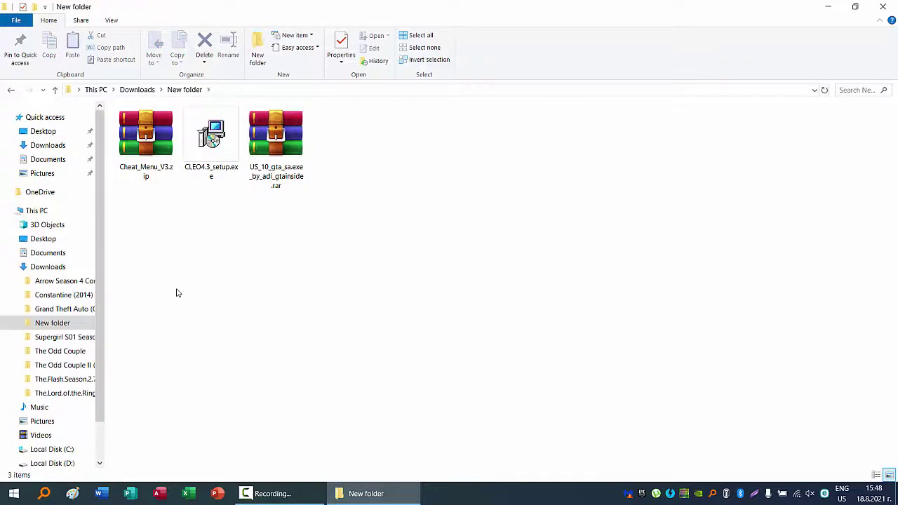
Extract the US_10_gta_sa.exe_by_adi_gtainside.rar archive into the current folder.
left_click(284, 179)
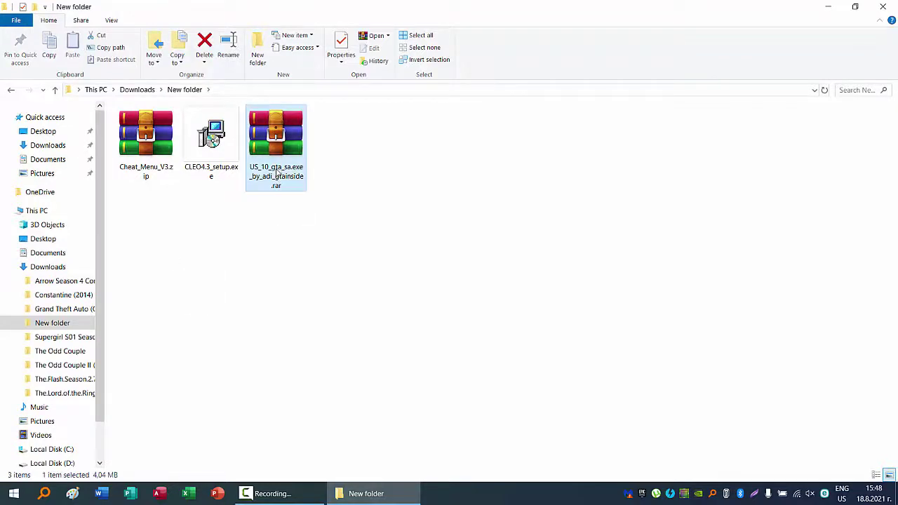
right_click(276, 169)
left_click(319, 229)
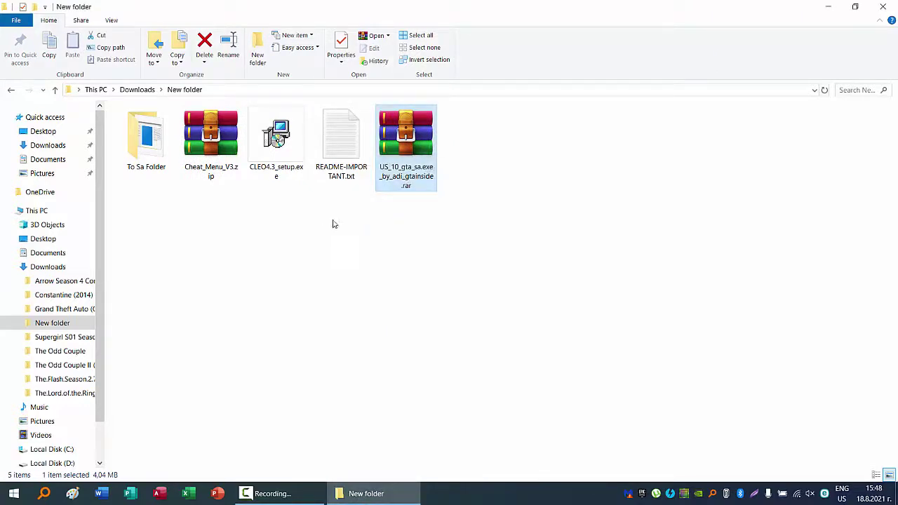
Delete README-IMPORTANT.txt and the already extracted US_10_gta_sa RAR archive.
left_click_drag(406, 219, 312, 107)
right_click(351, 165)
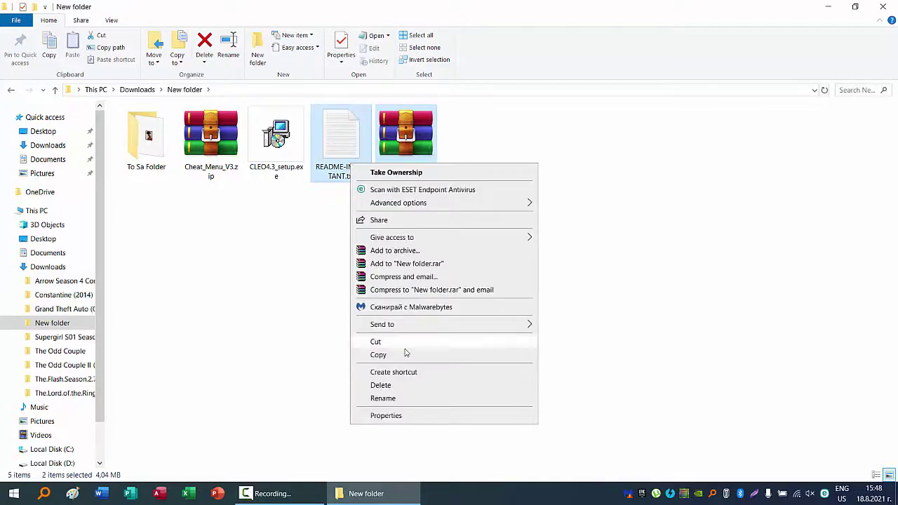
left_click(395, 386)
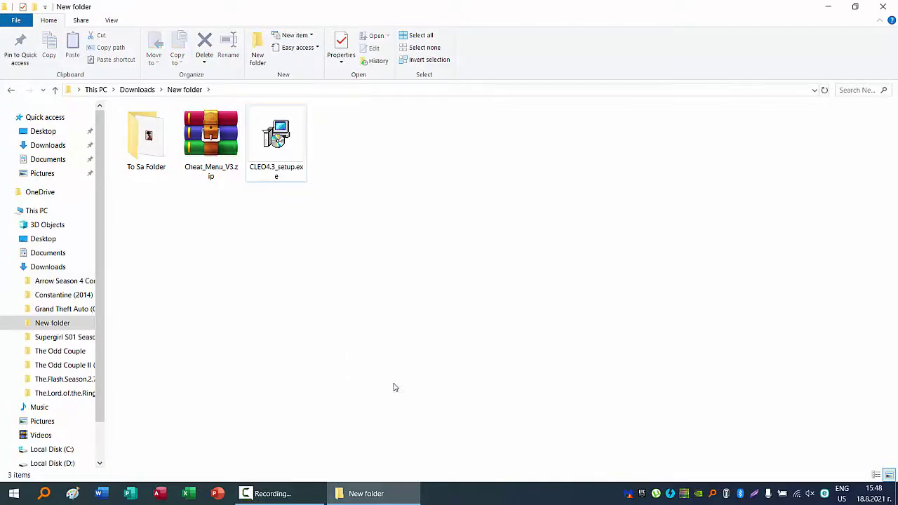
Cut the gta_sa.exe file from the To Sa Folder.
double_click(147, 144)
left_click(152, 131)
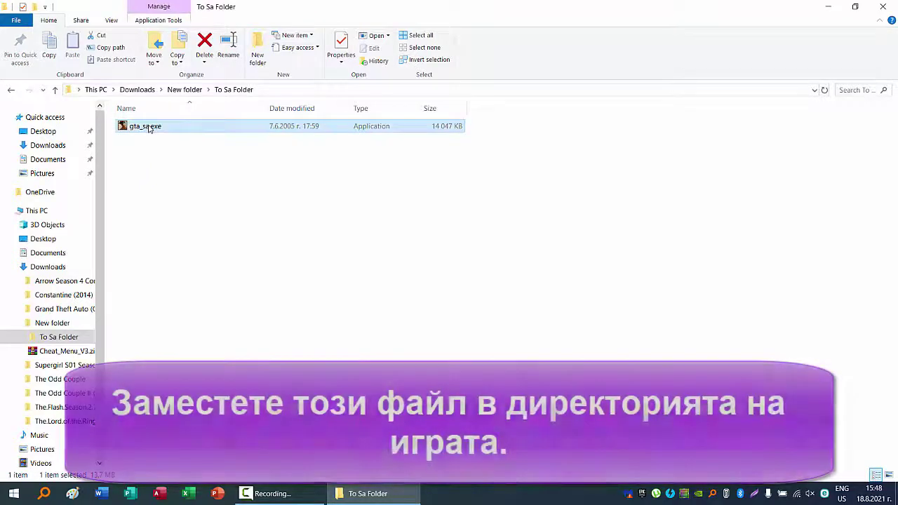
right_click(147, 126)
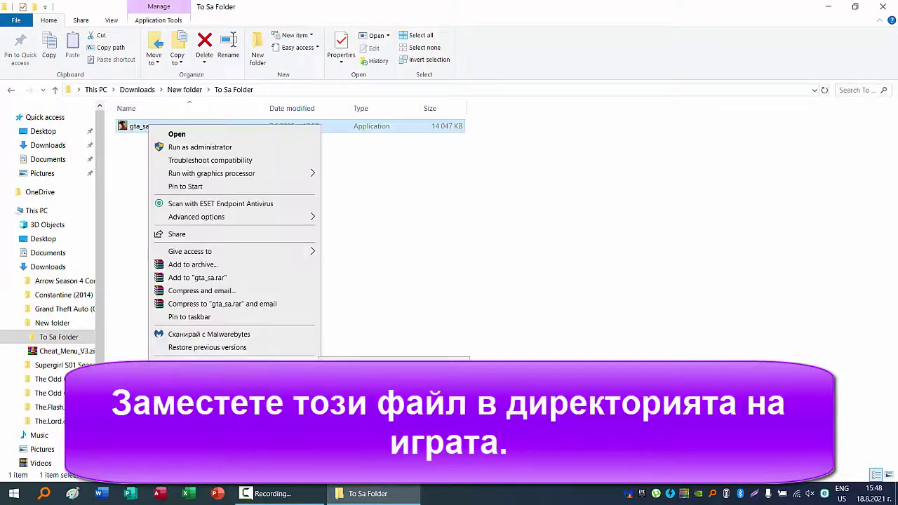
key("Escape")
Paste gta_sa.exe into C:\Program Files (x86)\Rockstar Games\GTA San Andreas, replacing the existing file.
left_click(10, 90)
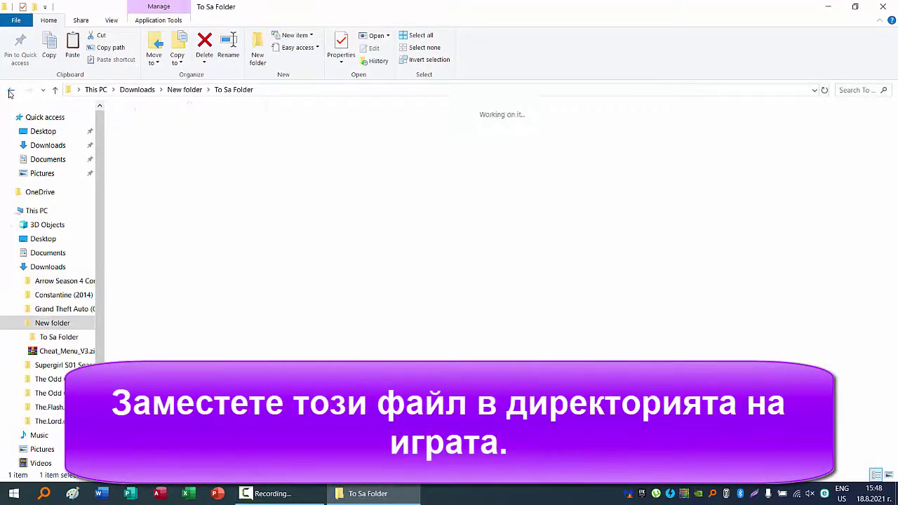
left_click(10, 90)
left_click(10, 90)
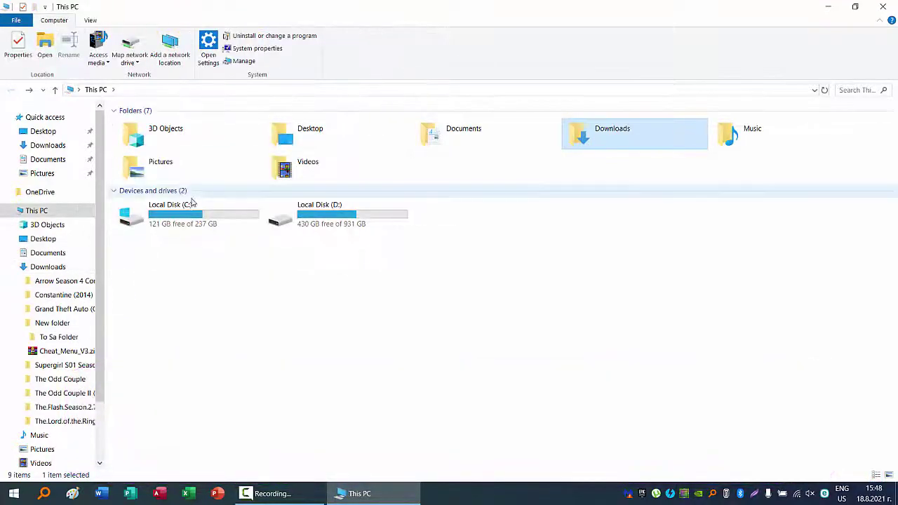
double_click(175, 219)
double_click(180, 226)
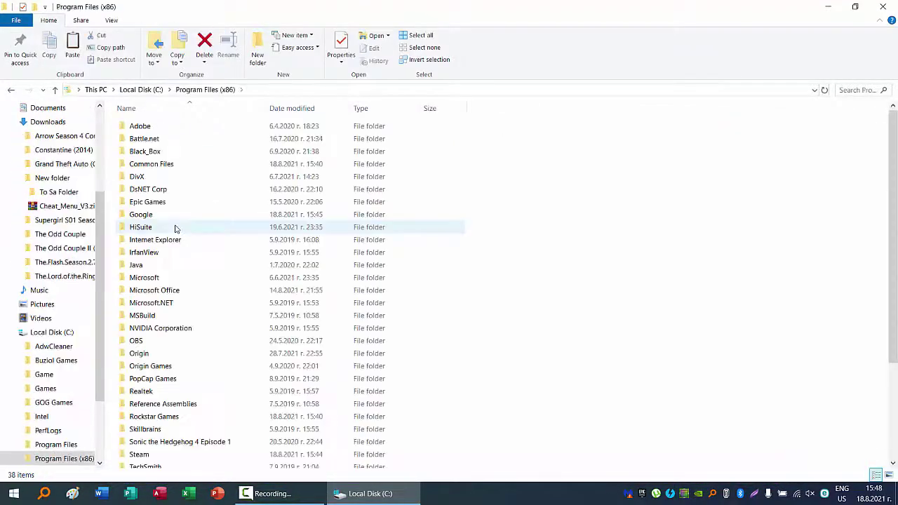
double_click(178, 419)
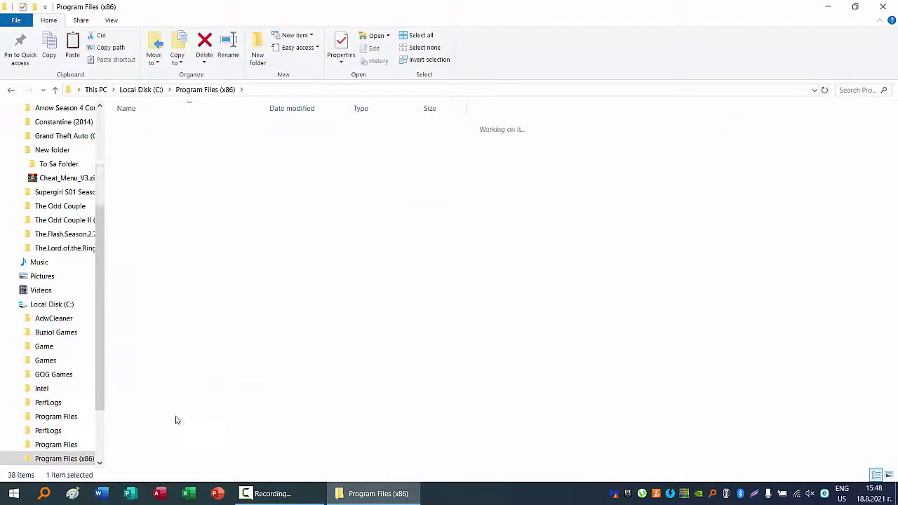
double_click(156, 127)
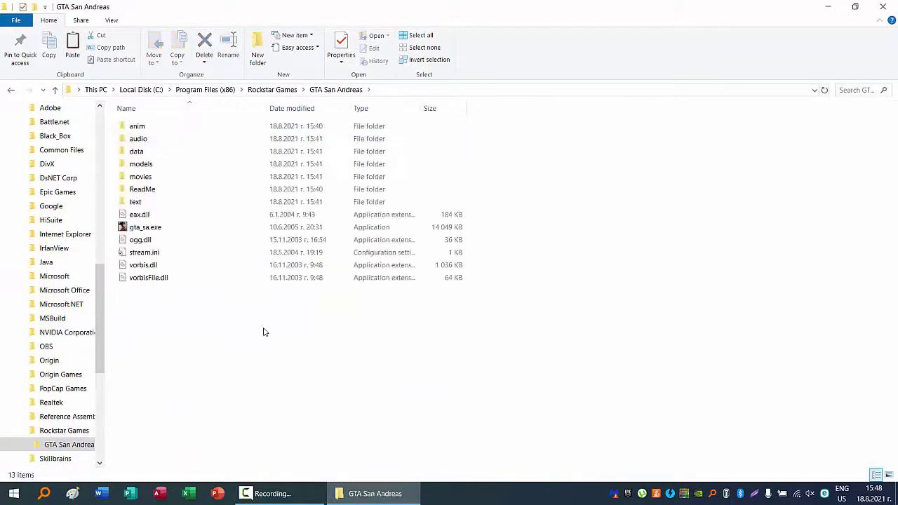
right_click(263, 332)
left_click(292, 239)
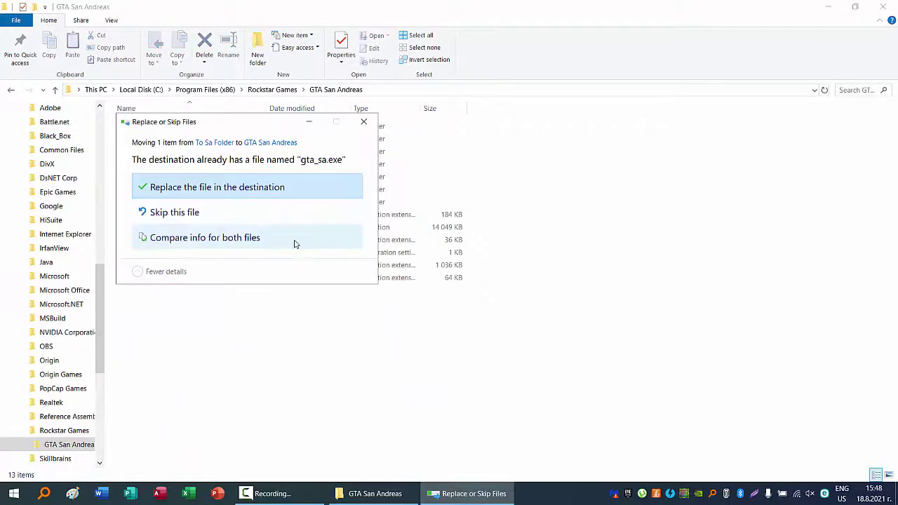
left_click(277, 190)
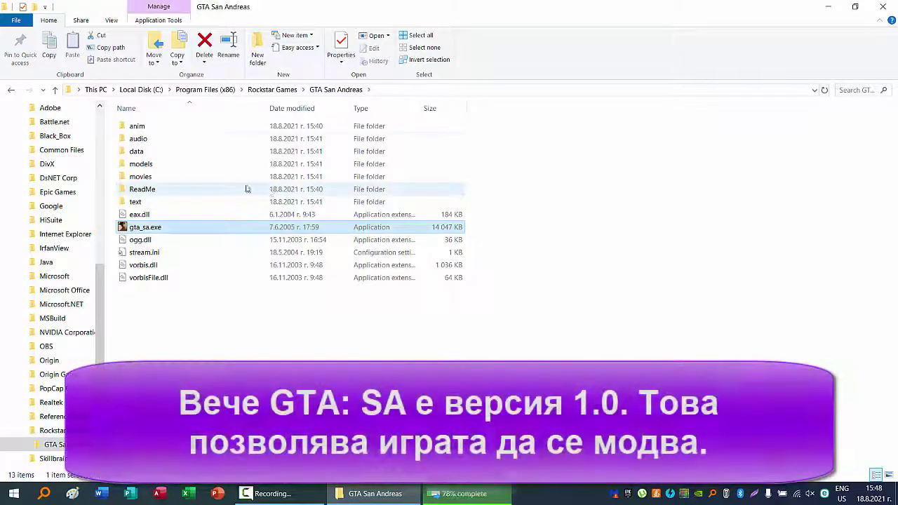
Return to New folder in Downloads and delete the emptied To Sa Folder.
left_click(12, 91)
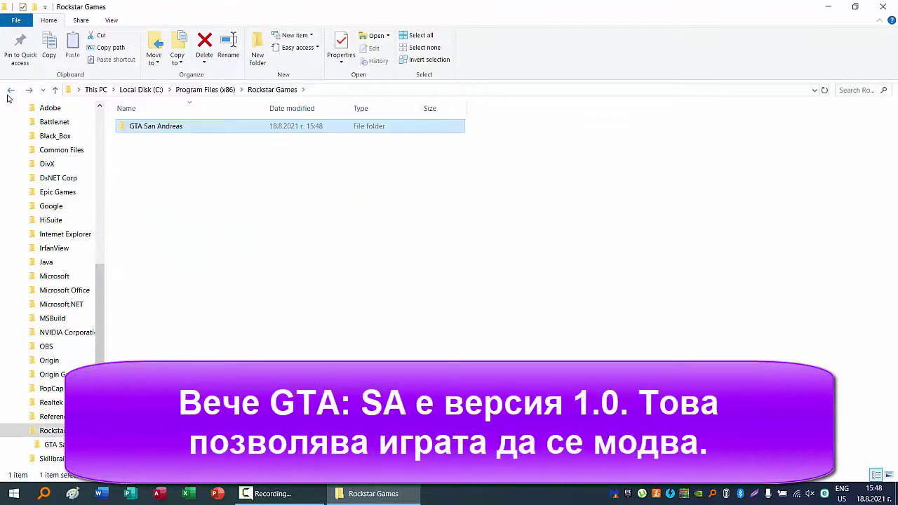
left_click(10, 91)
left_click(9, 92)
left_click(10, 91)
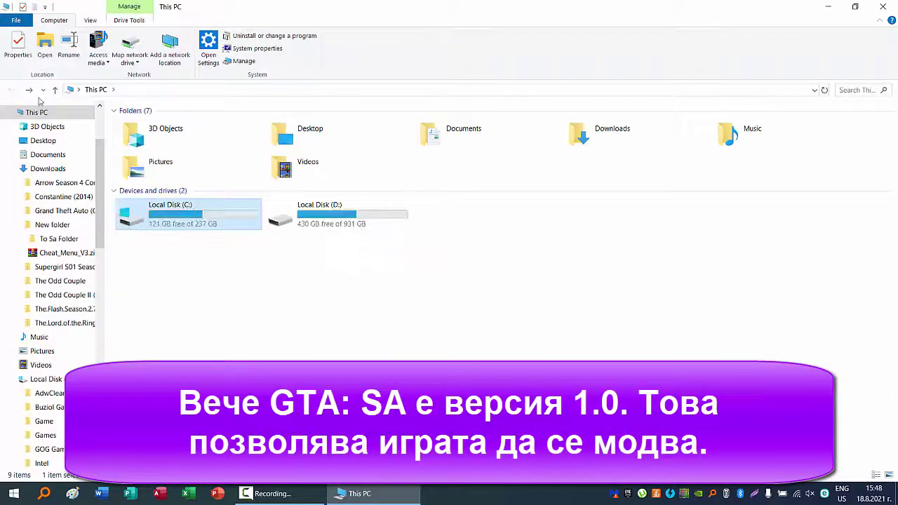
double_click(593, 137)
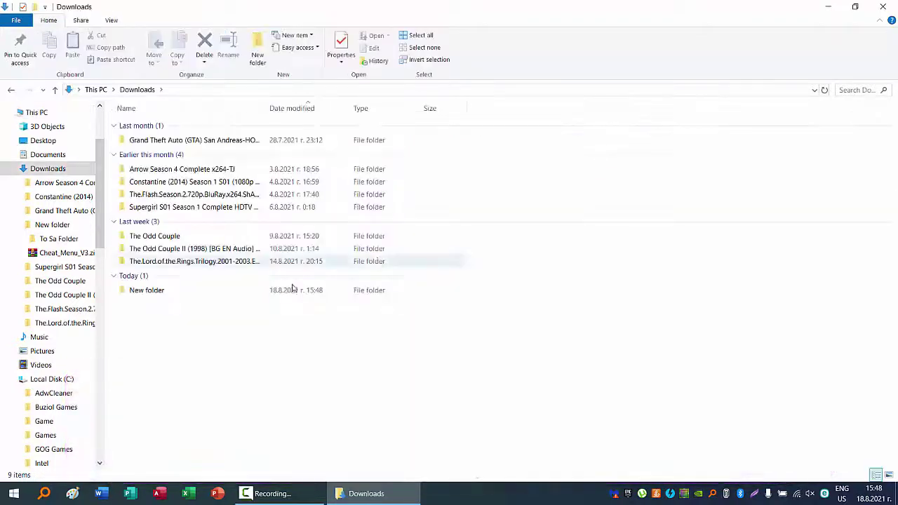
double_click(166, 290)
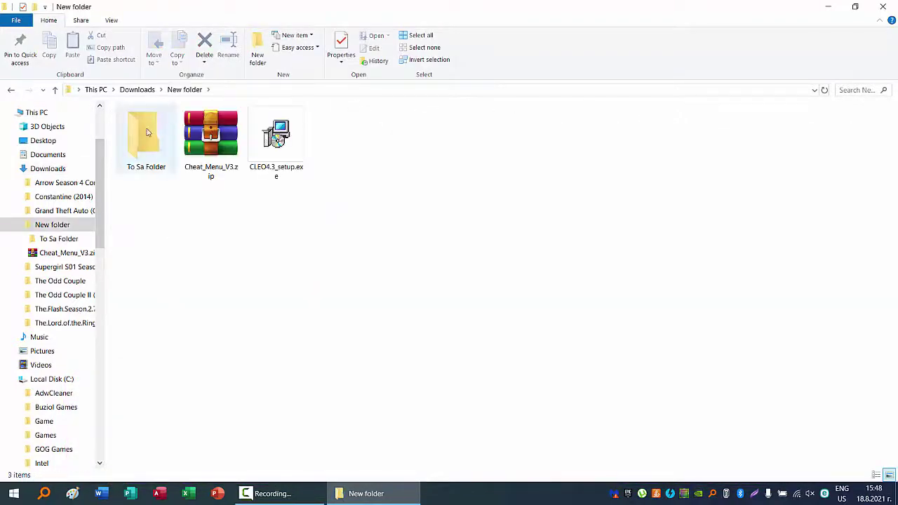
left_click(147, 132)
right_click(146, 135)
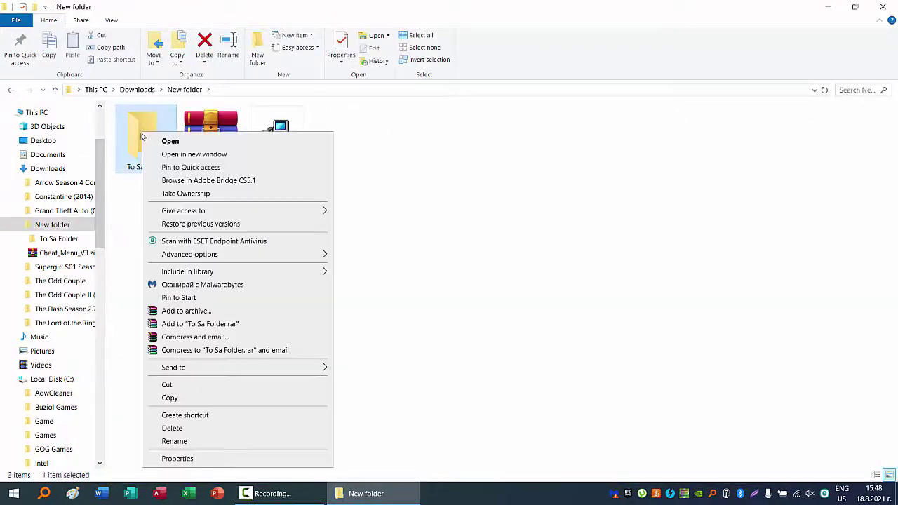
left_click(201, 430)
Run CLEO4.3_setup.exe from New folder and accept English as the setup language.
left_click(222, 149)
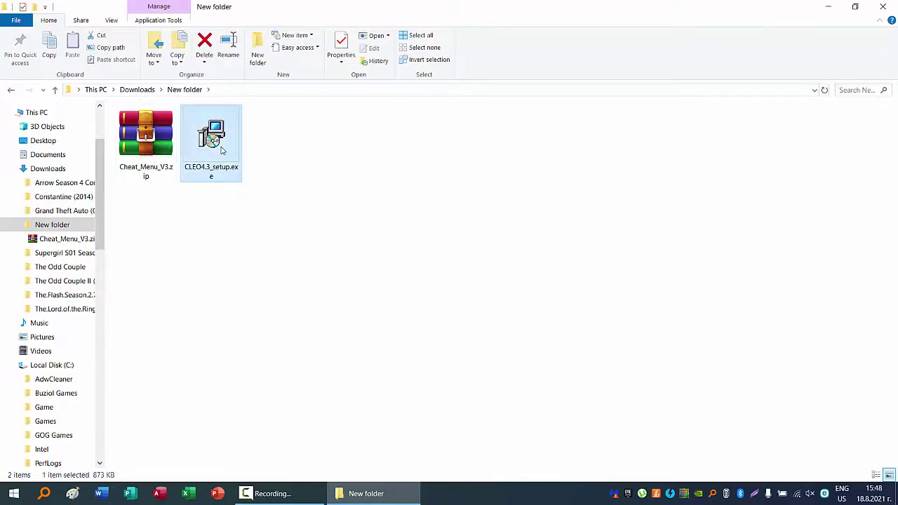
right_click(219, 149)
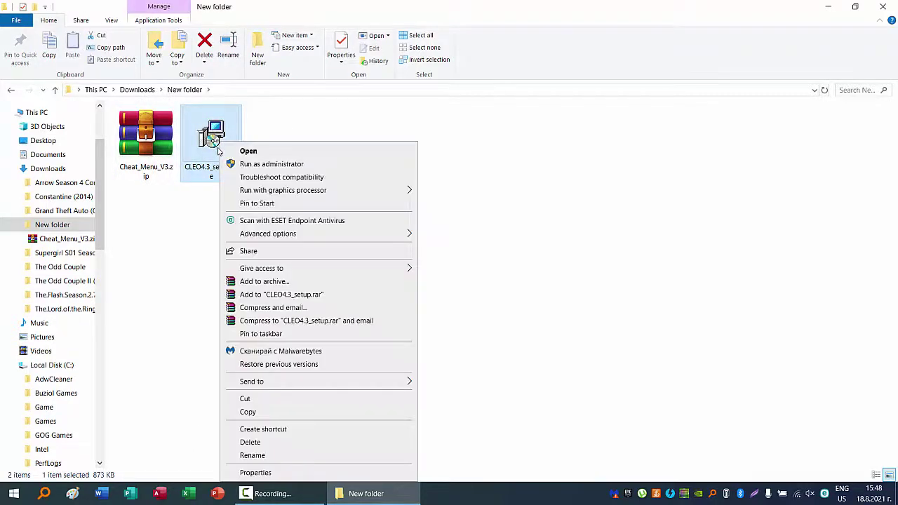
double_click(217, 120)
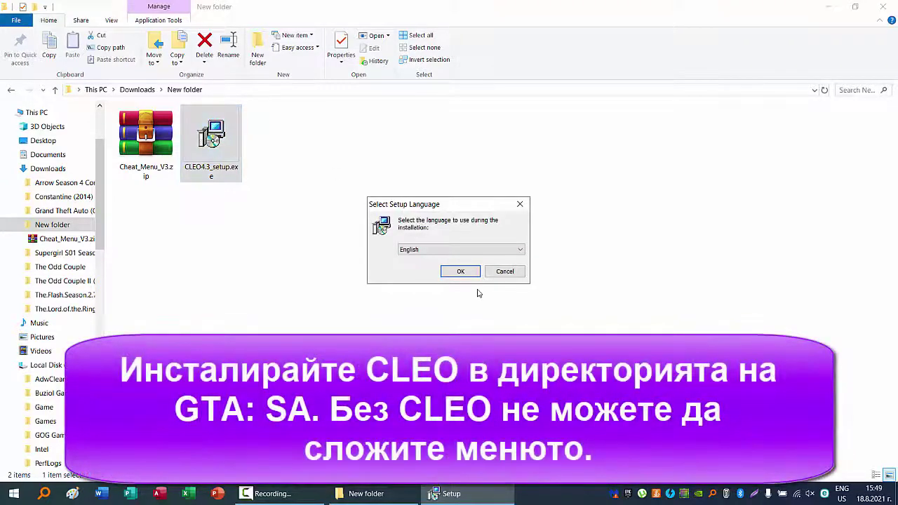
left_click(459, 273)
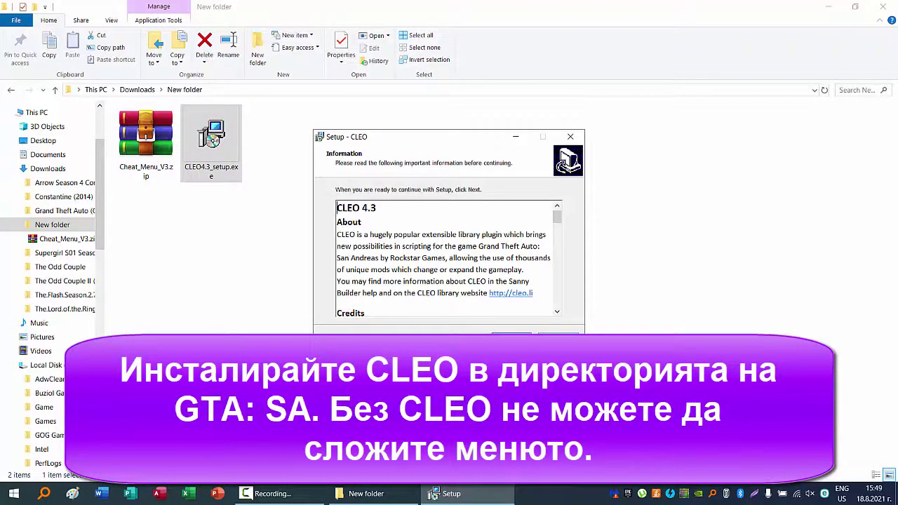
Complete the CLEO setup with Full installation, then delete CLEO4.3_setup.exe from New folder.
key("Return")
left_click(511, 339)
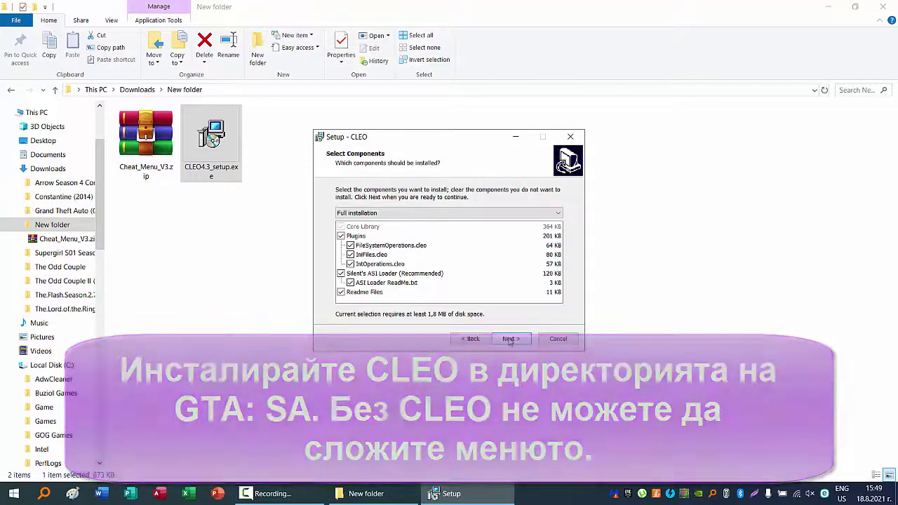
left_click(511, 340)
left_click(511, 340)
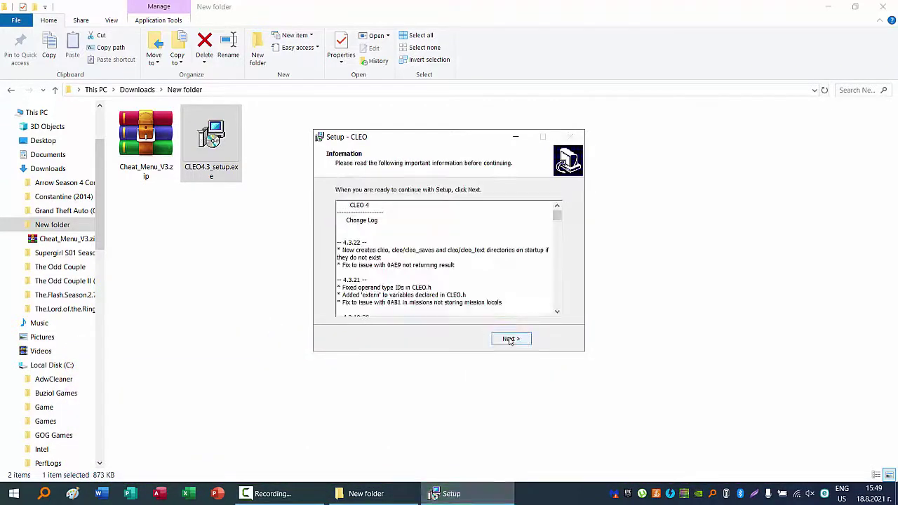
left_click(511, 339)
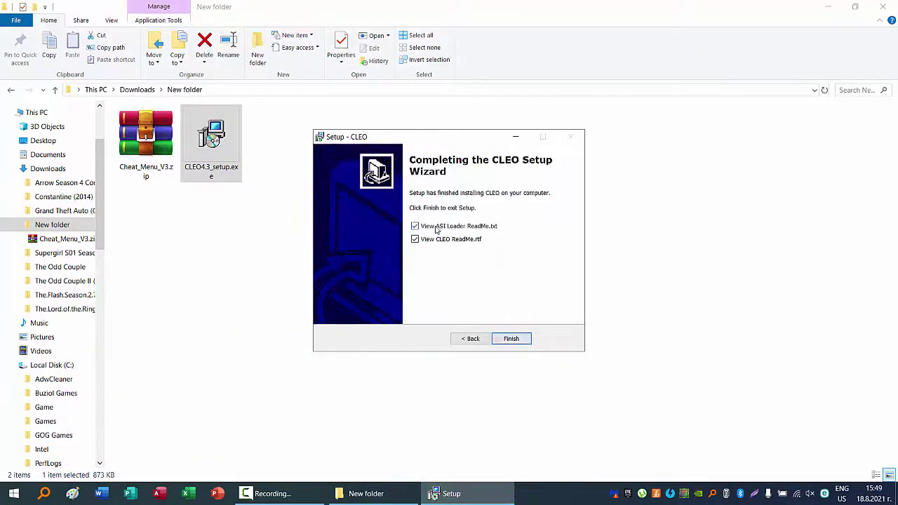
left_click(511, 339)
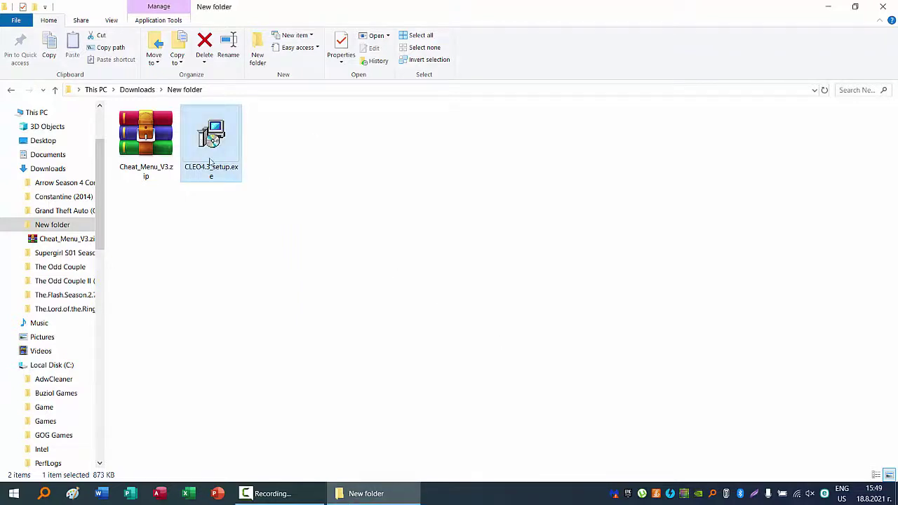
right_click(207, 161)
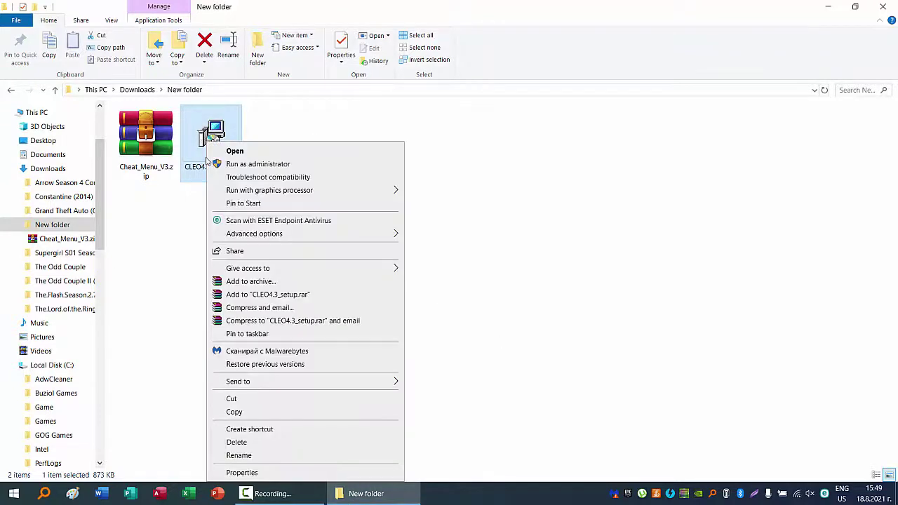
left_click(273, 443)
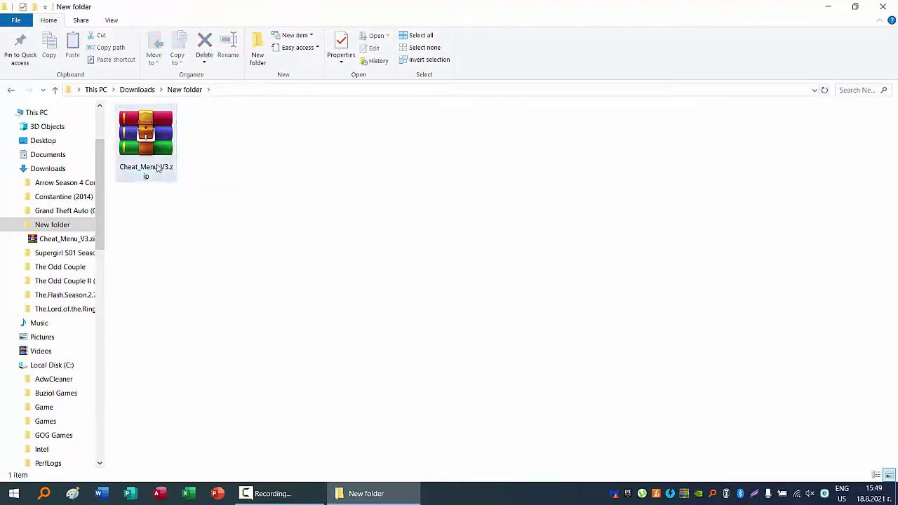
Extract Cheat_Menu_V3.zip into the current folder and delete the zip archive.
left_click(155, 167)
right_click(156, 167)
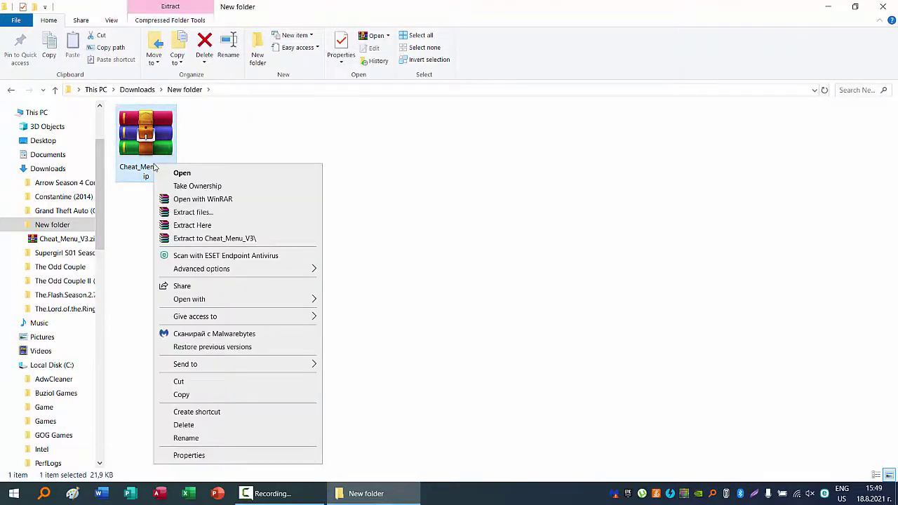
left_click(210, 225)
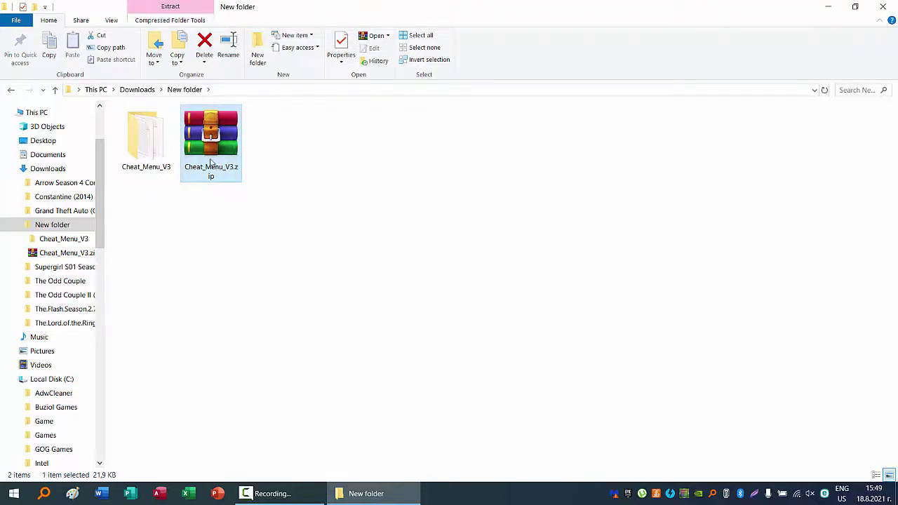
right_click(212, 163)
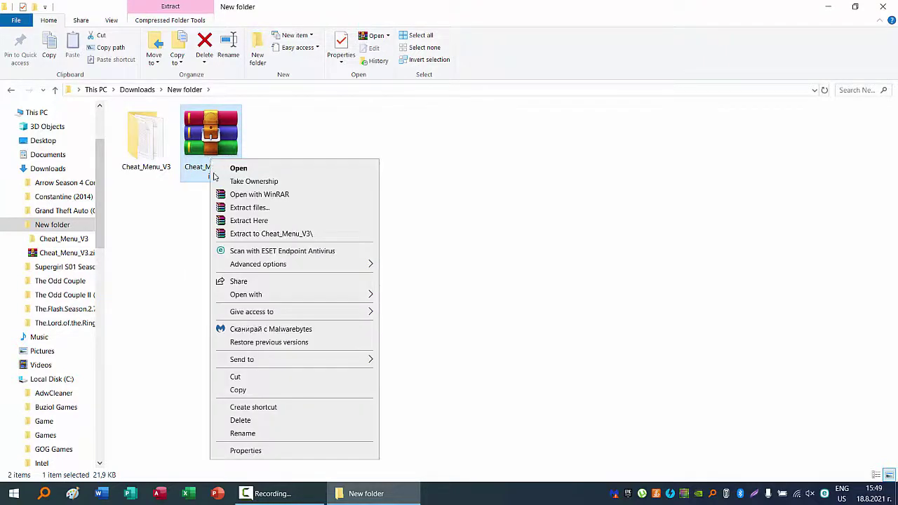
left_click(245, 424)
Open the extracted Cheat_Menu_V3 folder and delete its ReadMe.txt file.
left_click(155, 157)
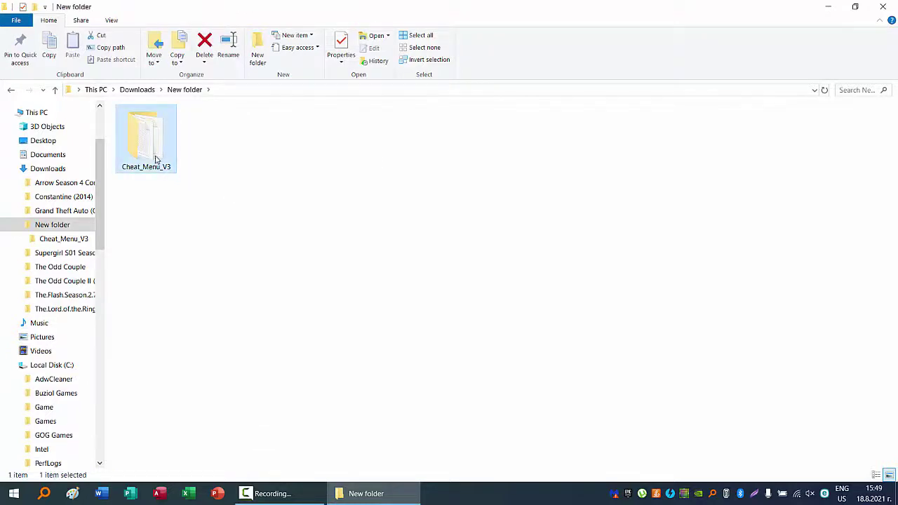
double_click(151, 155)
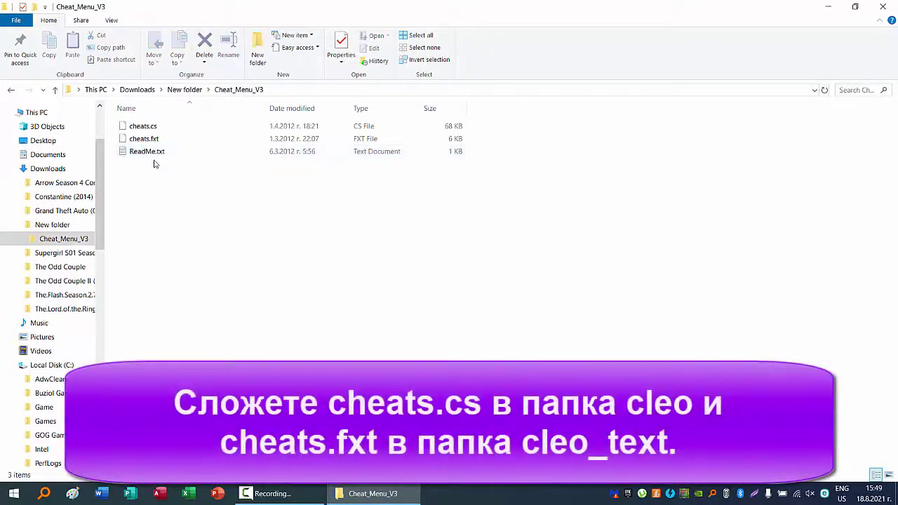
left_click(151, 157)
right_click(151, 159)
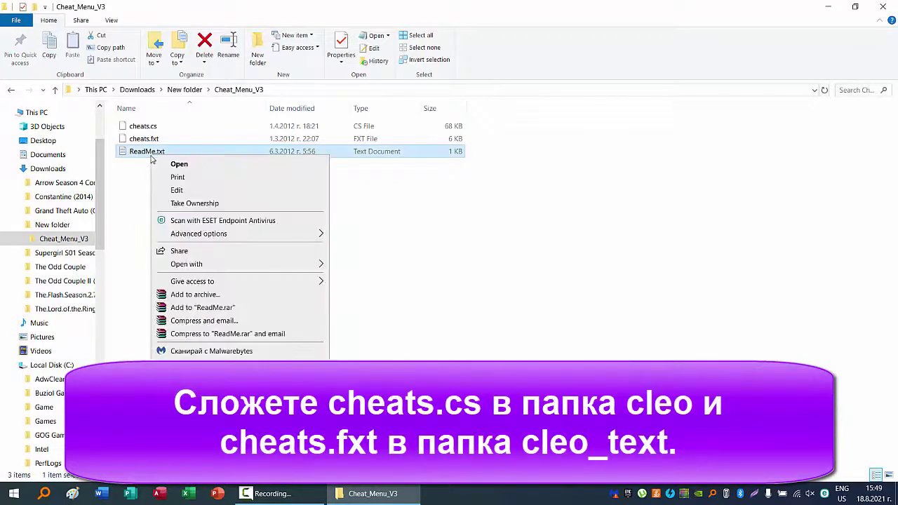
left_click(185, 430)
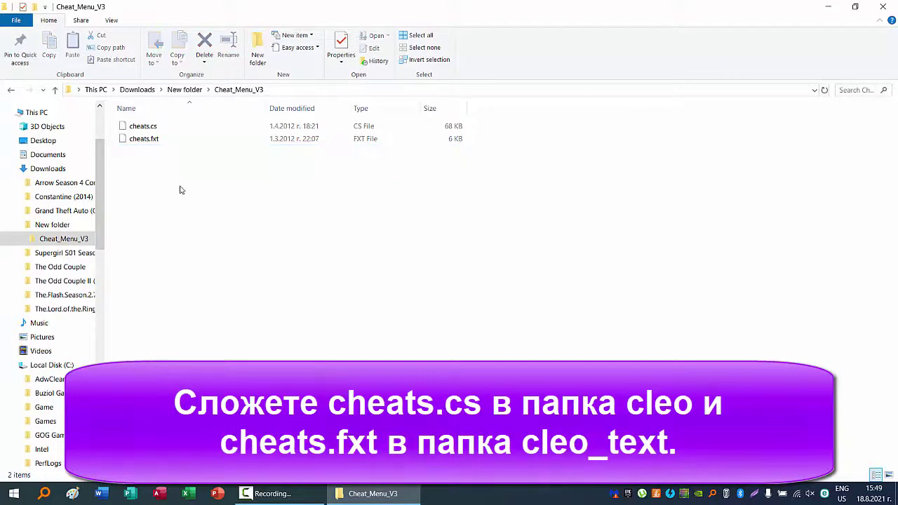
Cut the cheats.cs file from the Cheat_Menu_V3 folder.
left_click(160, 133)
right_click(160, 134)
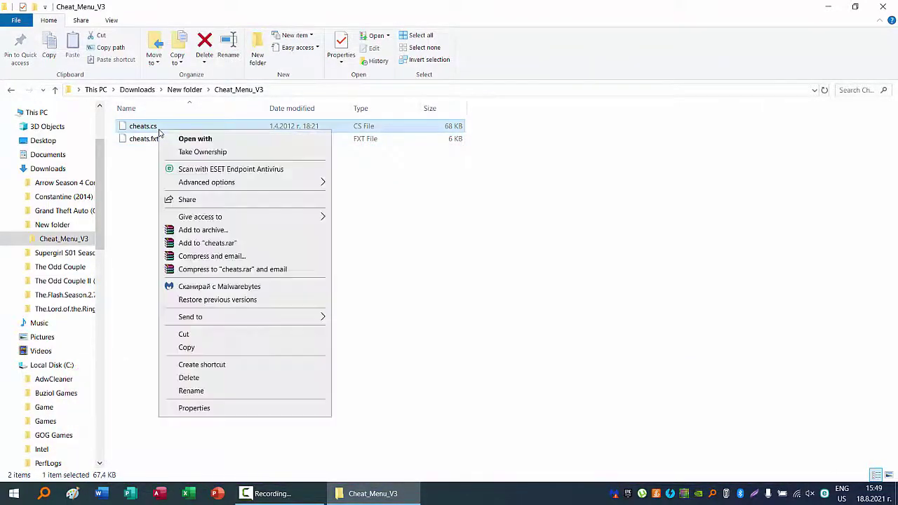
left_click(190, 347)
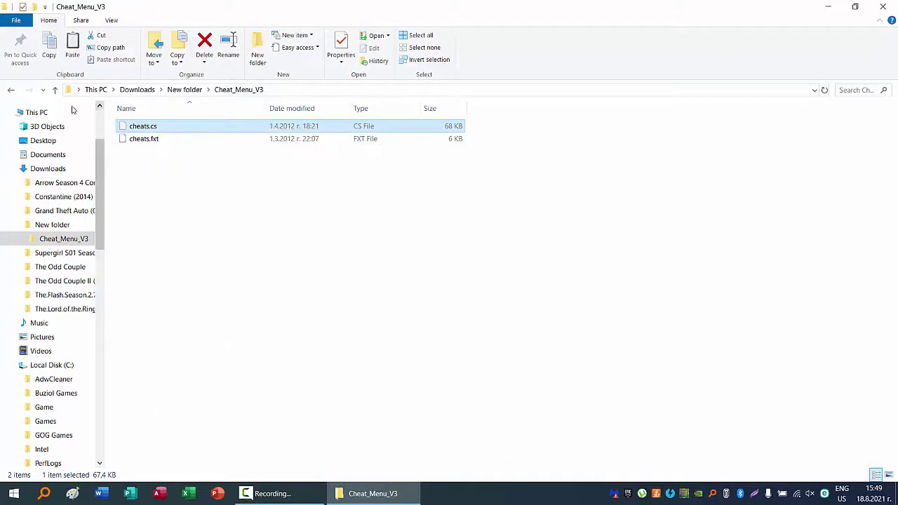
Paste cheats.cs into C:\Program Files (x86)\Rockstar Games\GTA San Andreas\cleo.
left_click(11, 91)
left_click(11, 91)
left_click(11, 93)
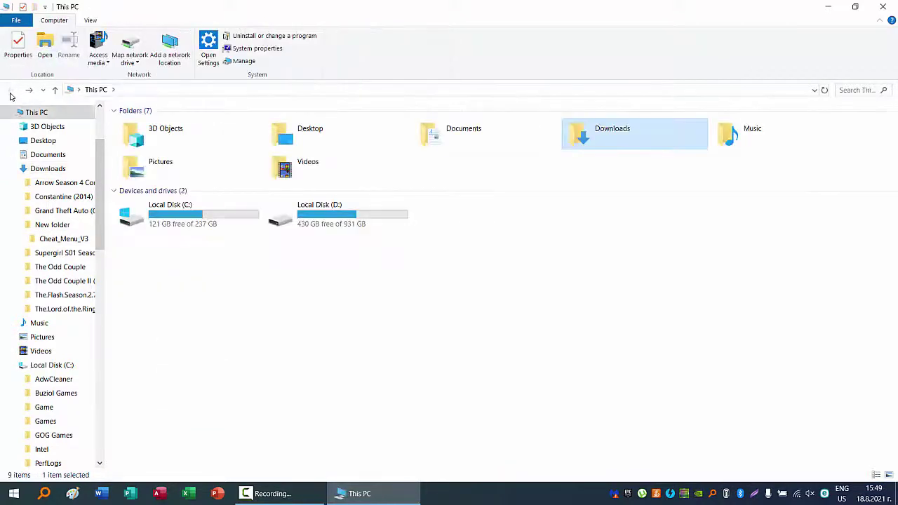
double_click(176, 222)
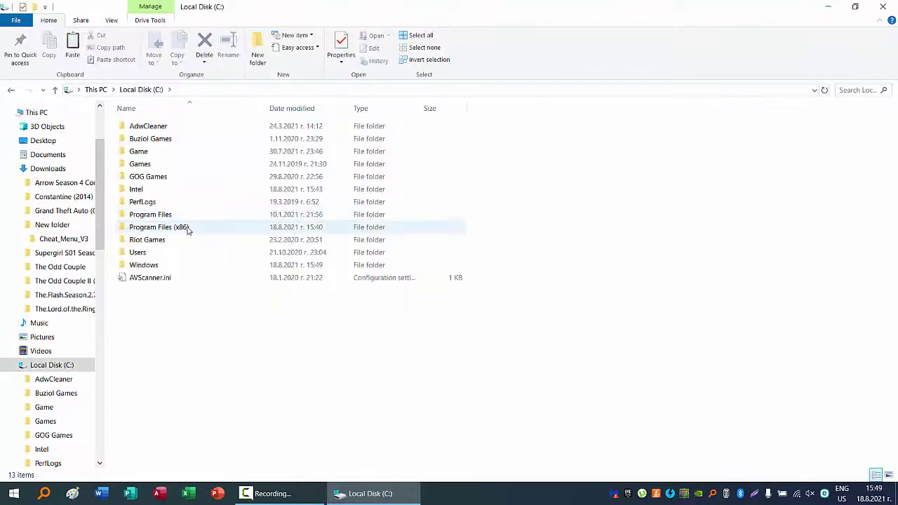
double_click(188, 229)
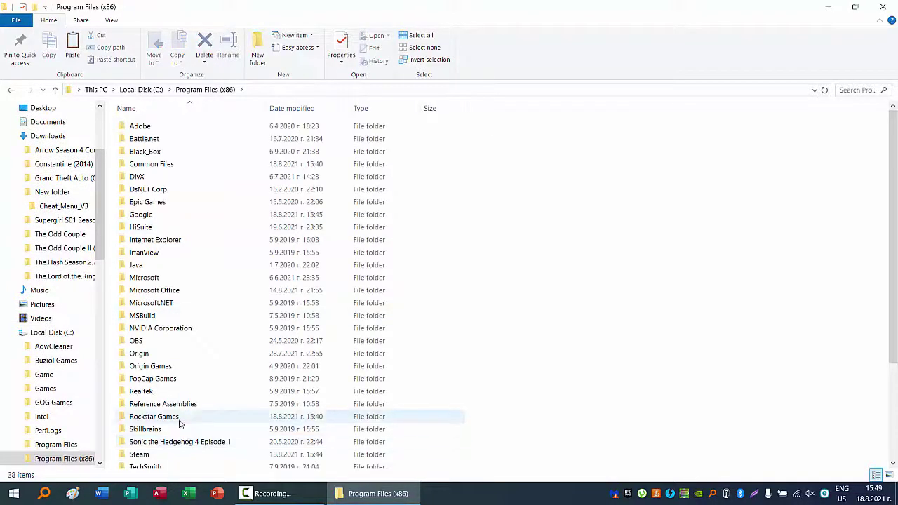
double_click(155, 417)
double_click(191, 126)
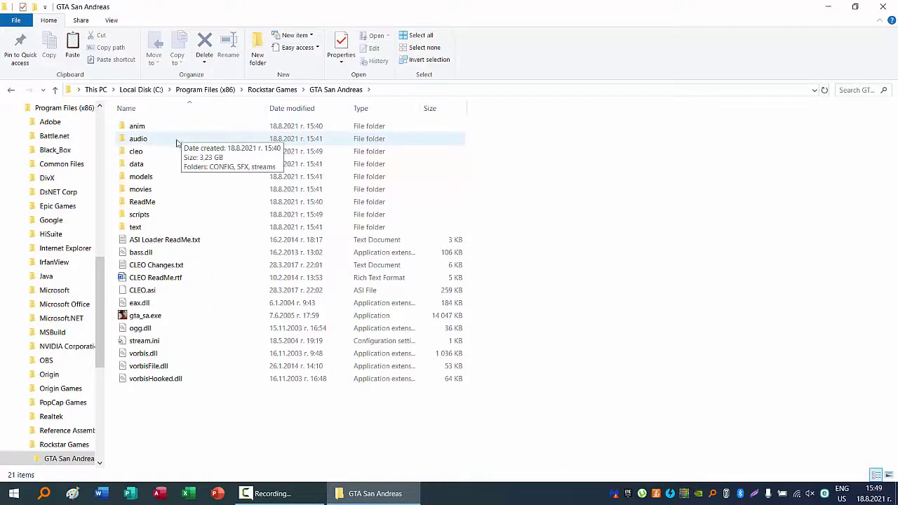
double_click(173, 153)
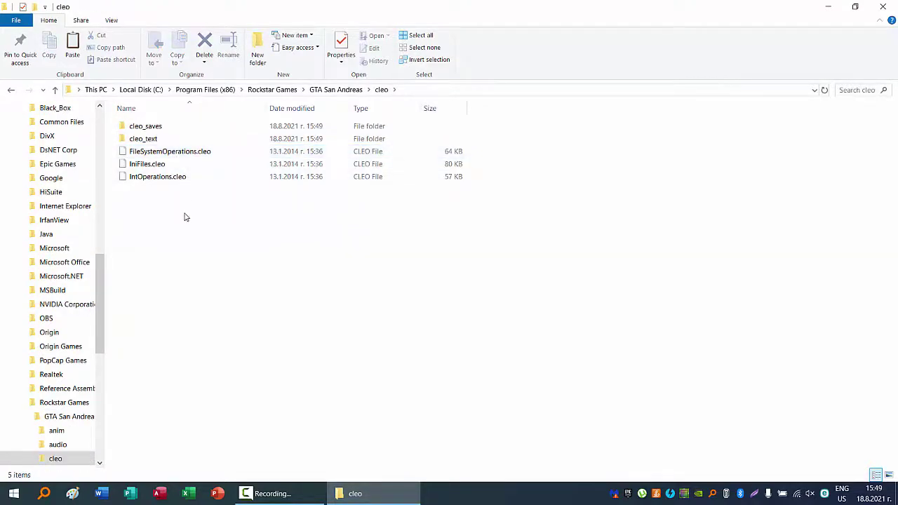
right_click(186, 217)
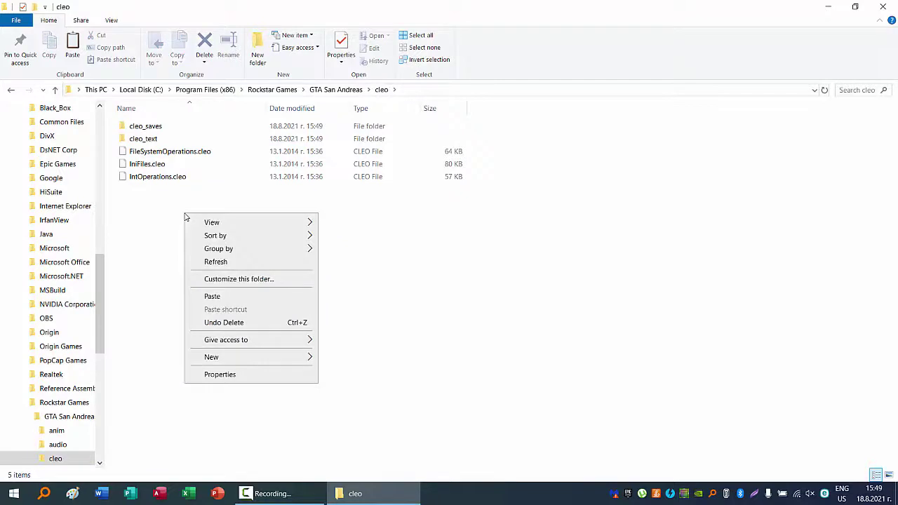
left_click(241, 298)
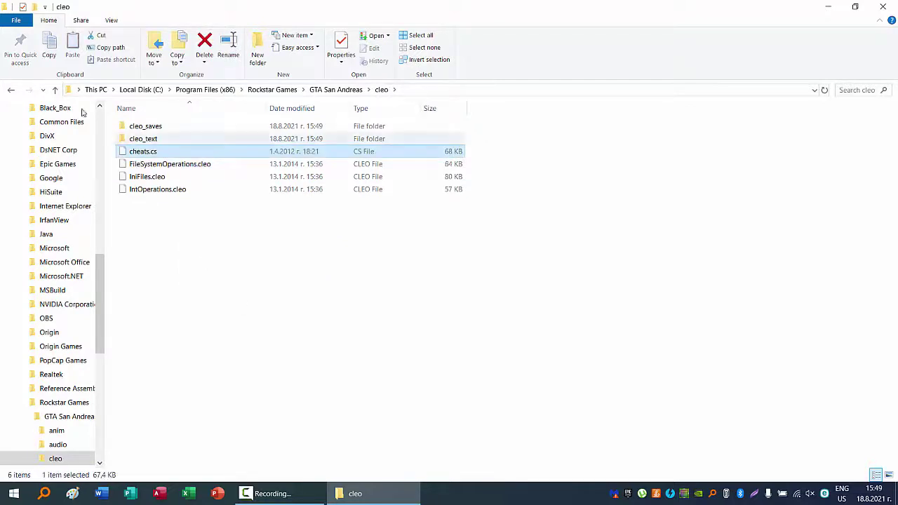
Return to Downloads\New folder\Cheat_Menu_V3 and cut the cheats.fxt file.
left_click(12, 90)
left_click(11, 90)
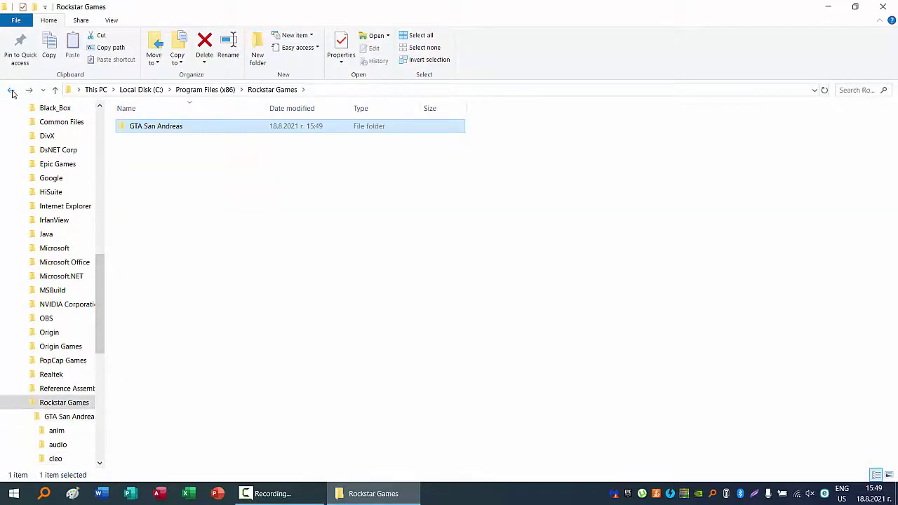
left_click(11, 90)
left_click(12, 89)
left_click(11, 90)
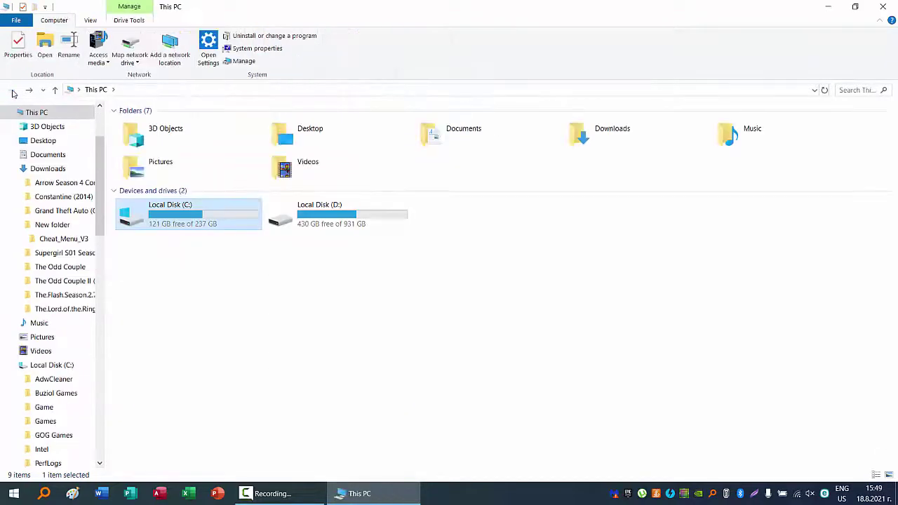
double_click(618, 127)
double_click(220, 290)
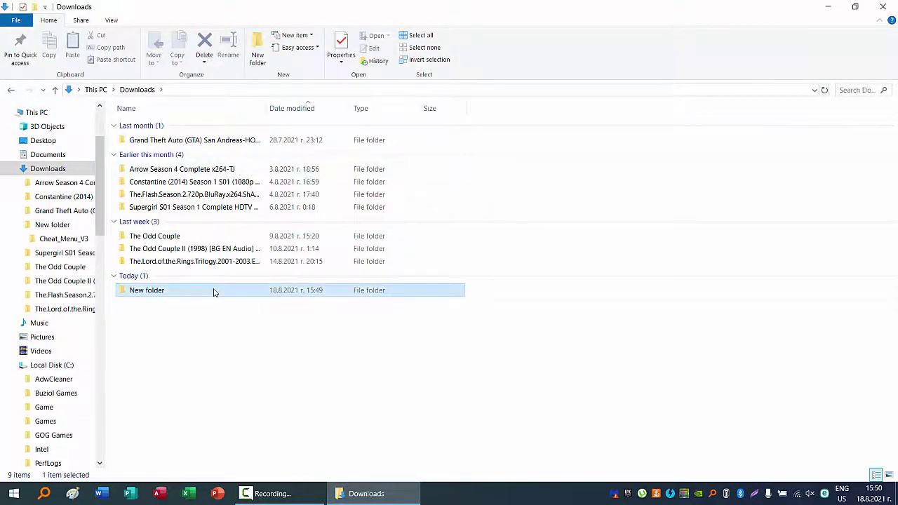
double_click(161, 161)
left_click(148, 130)
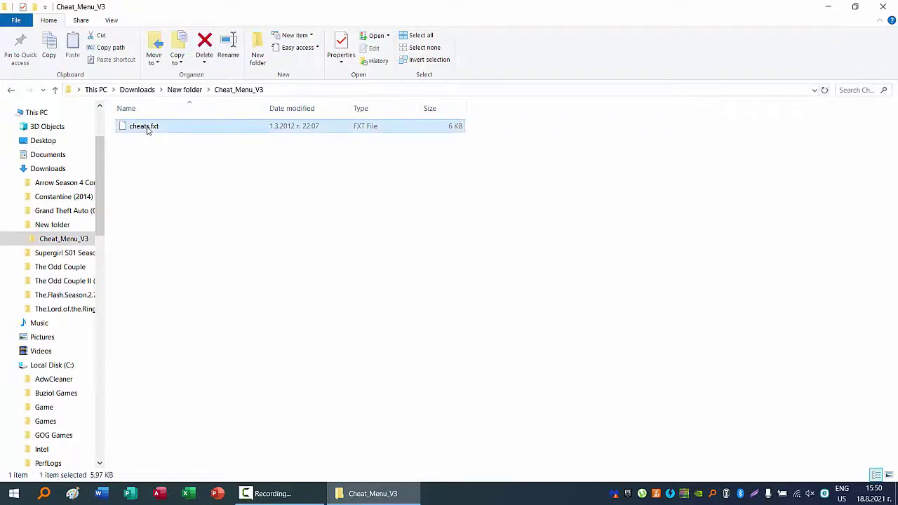
right_click(147, 130)
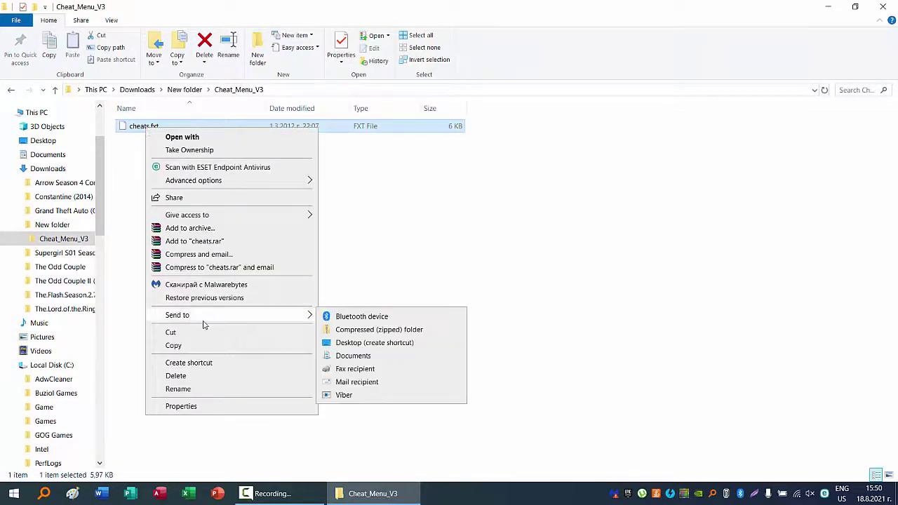
left_click(197, 332)
Paste cheats.fxt into C:\Program Files (x86)\Rockstar Games\GTA San Andreas\cleo\cleo_text.
left_click(12, 91)
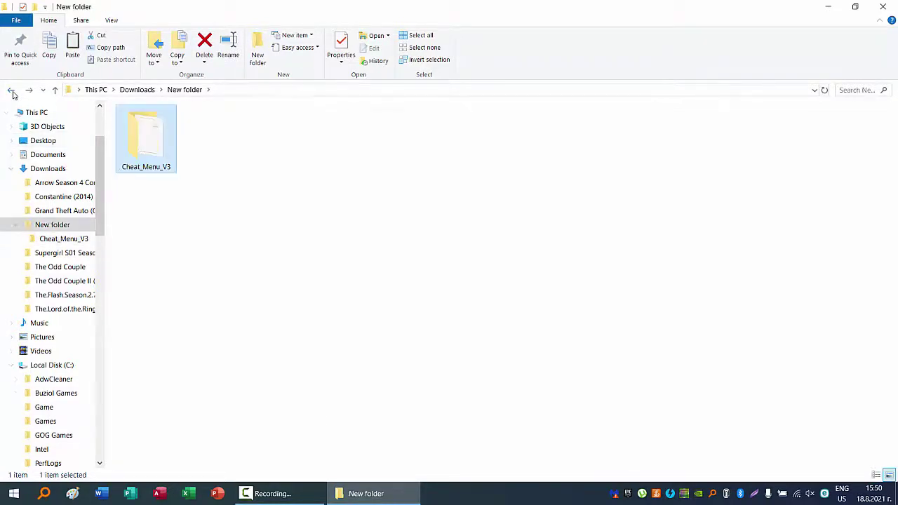
left_click(12, 91)
left_click(12, 91)
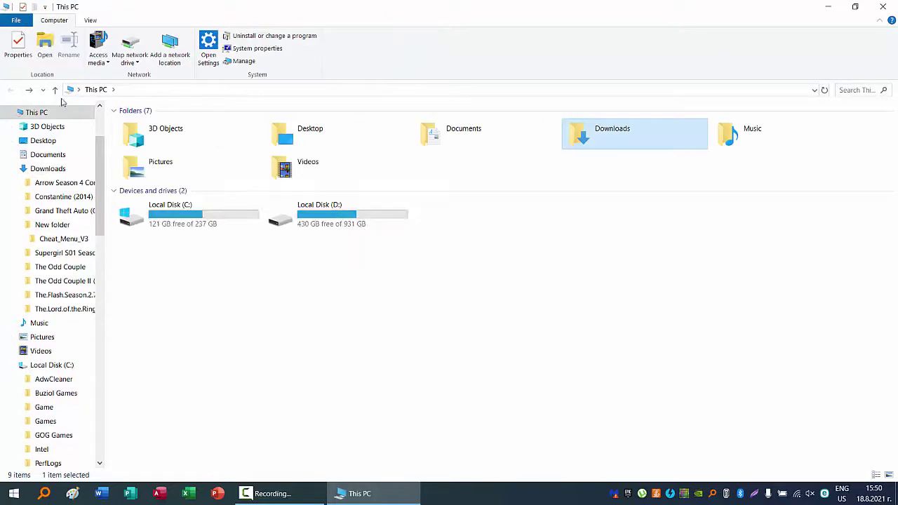
left_click_drag(161, 165, 210, 158)
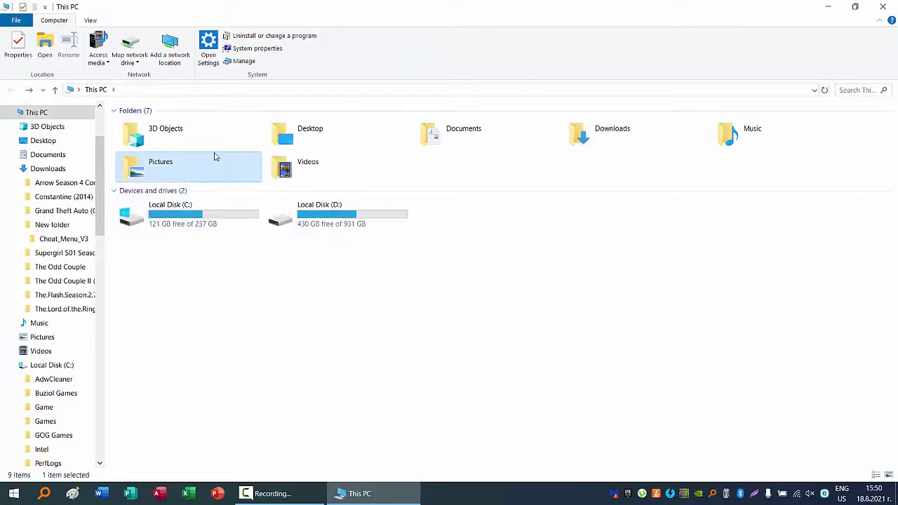
double_click(202, 221)
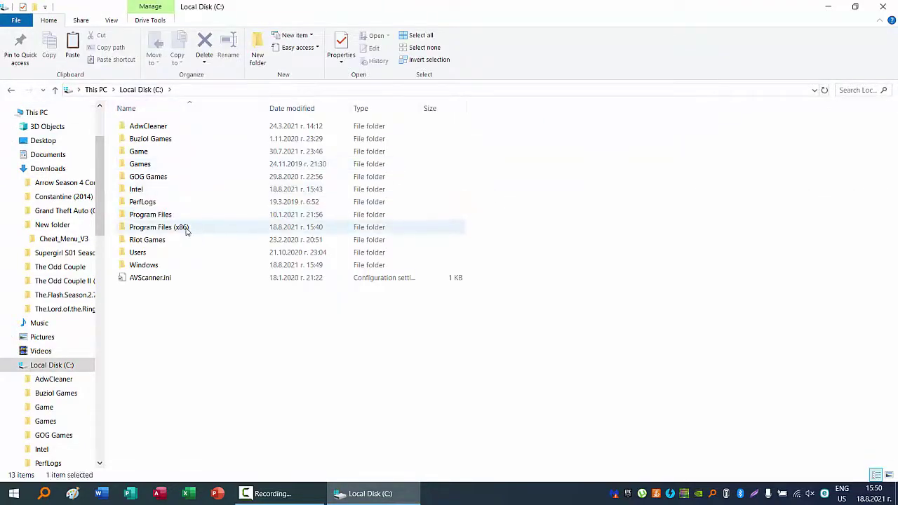
double_click(158, 228)
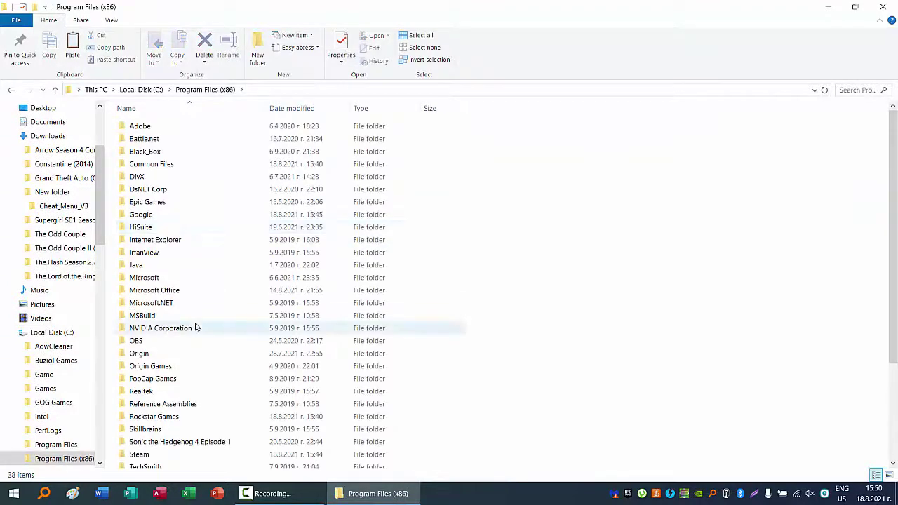
double_click(195, 417)
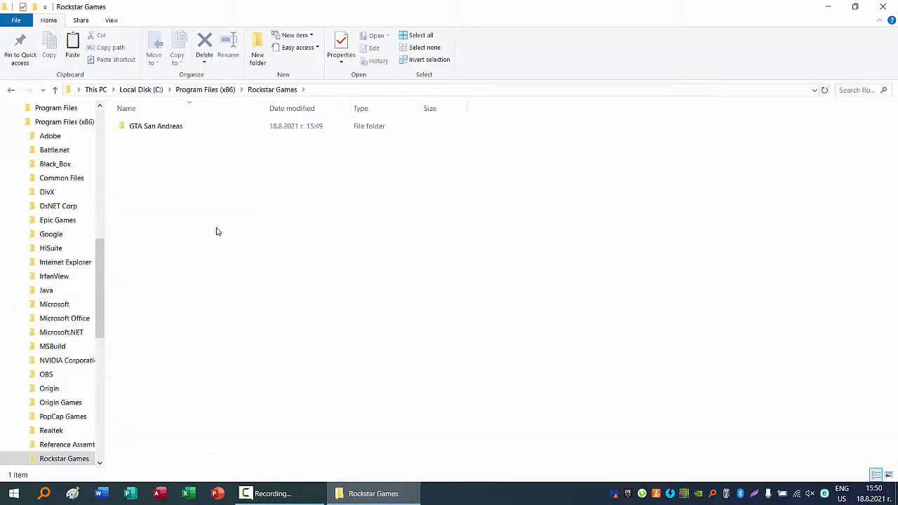
double_click(193, 130)
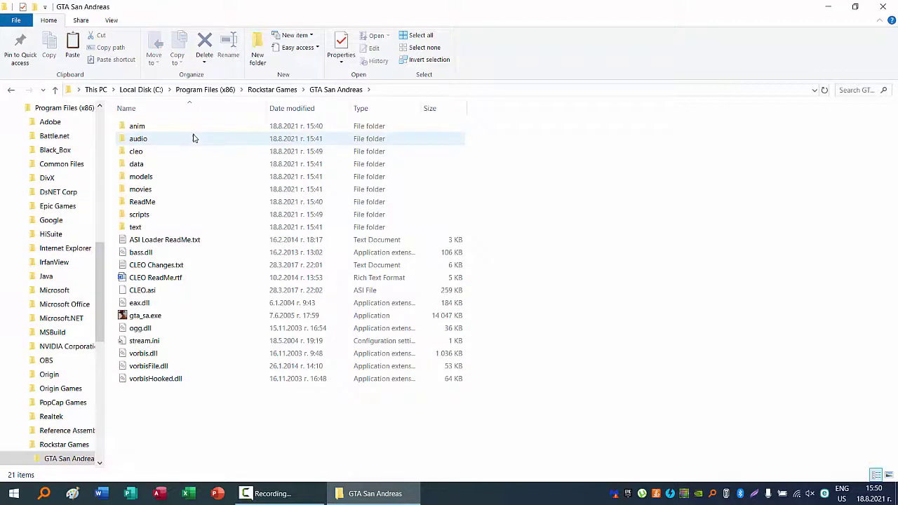
double_click(190, 153)
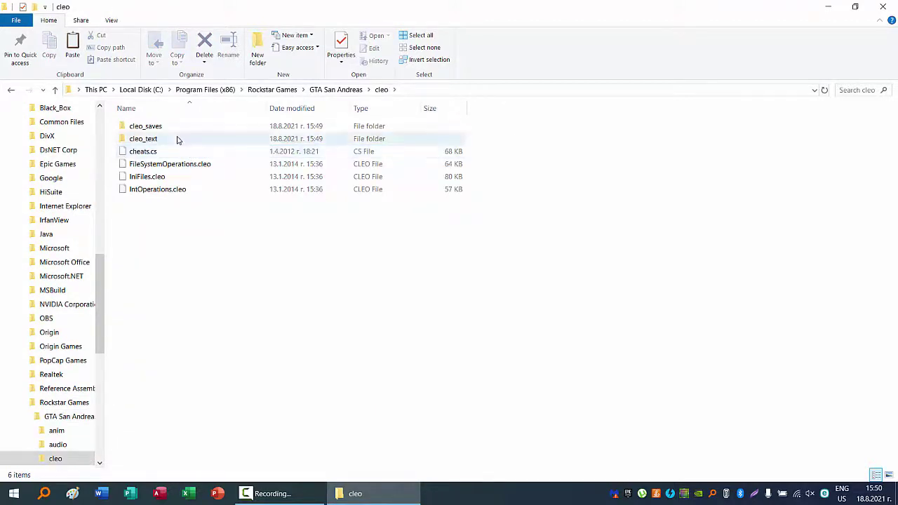
double_click(179, 140)
right_click(196, 252)
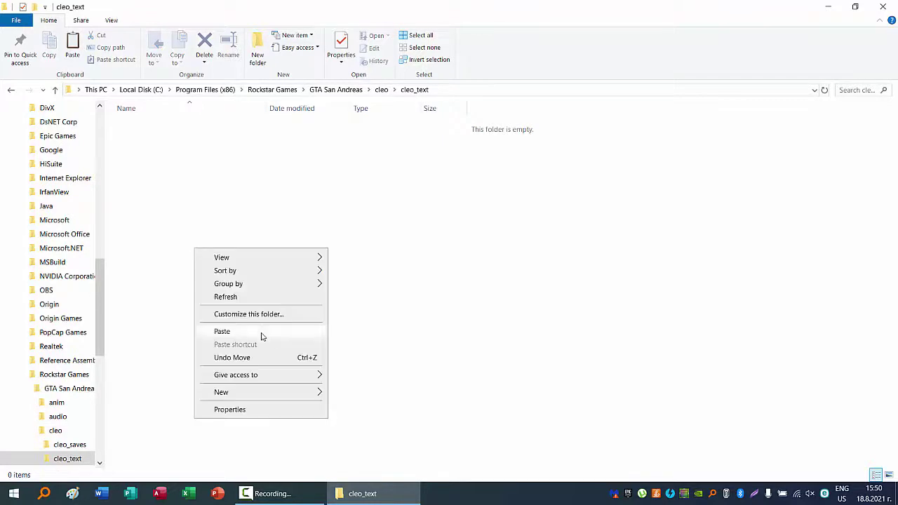
left_click(262, 332)
Delete New folder from Downloads and close the File Explorer window.
left_click(12, 91)
left_click(12, 91)
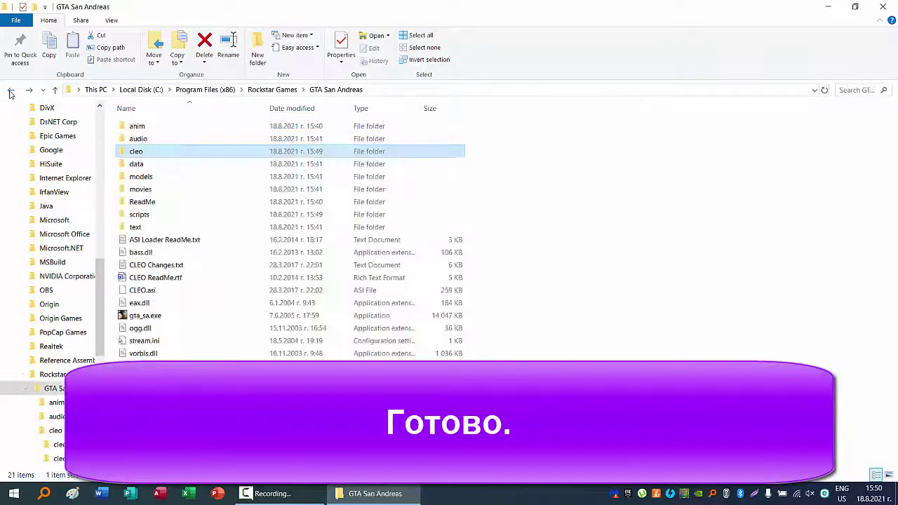
left_click(11, 92)
left_click(11, 91)
left_click(11, 92)
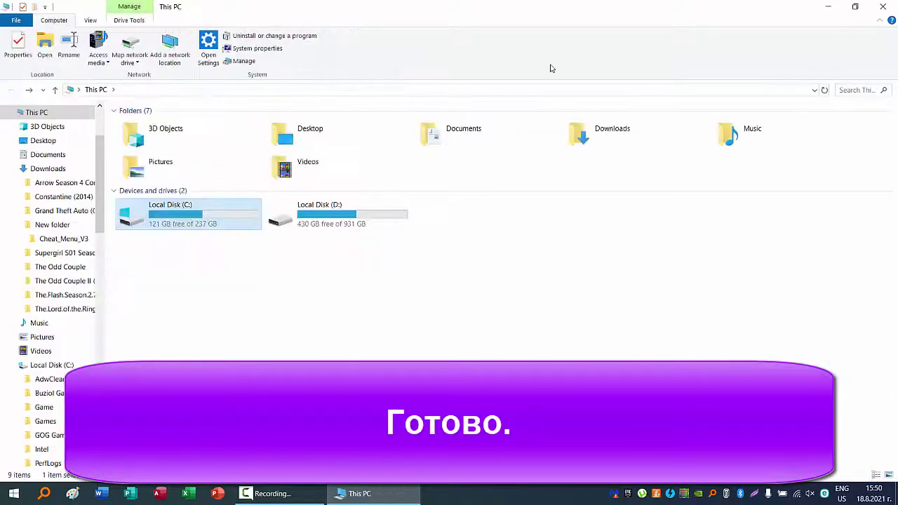
double_click(608, 142)
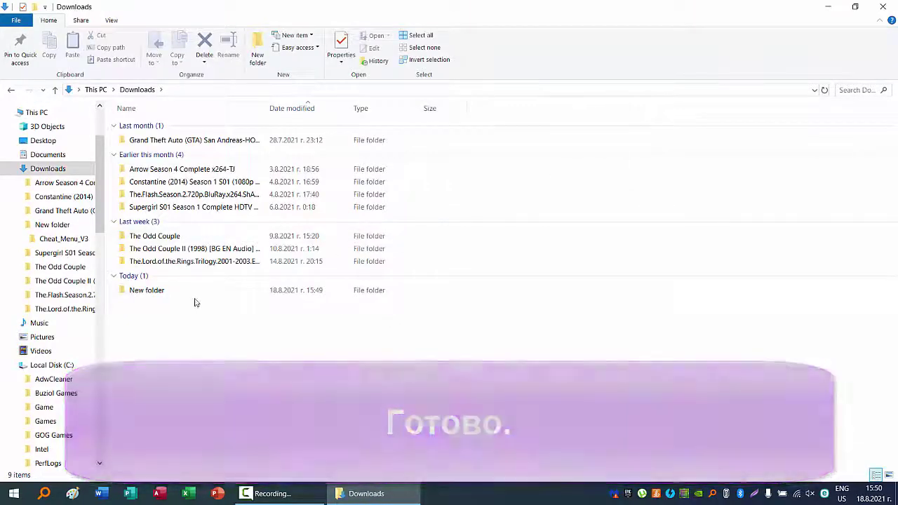
left_click(182, 292)
right_click(182, 294)
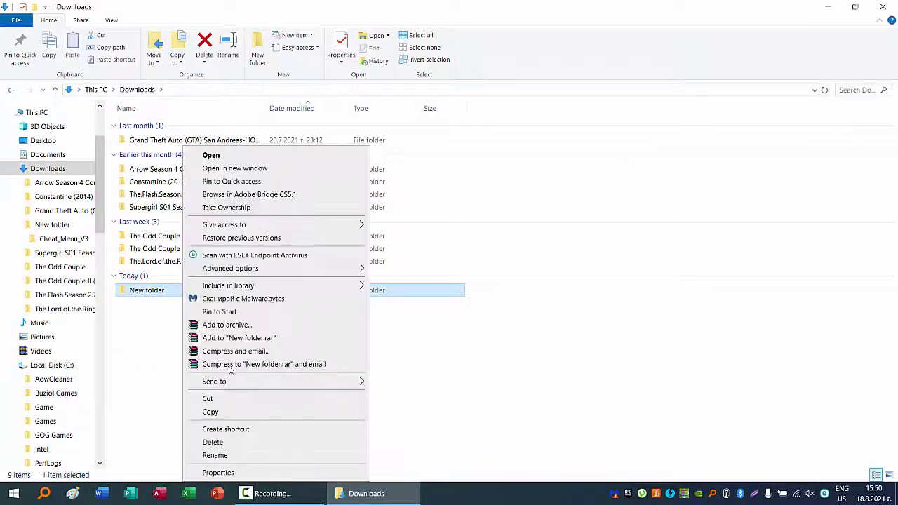
left_click(221, 446)
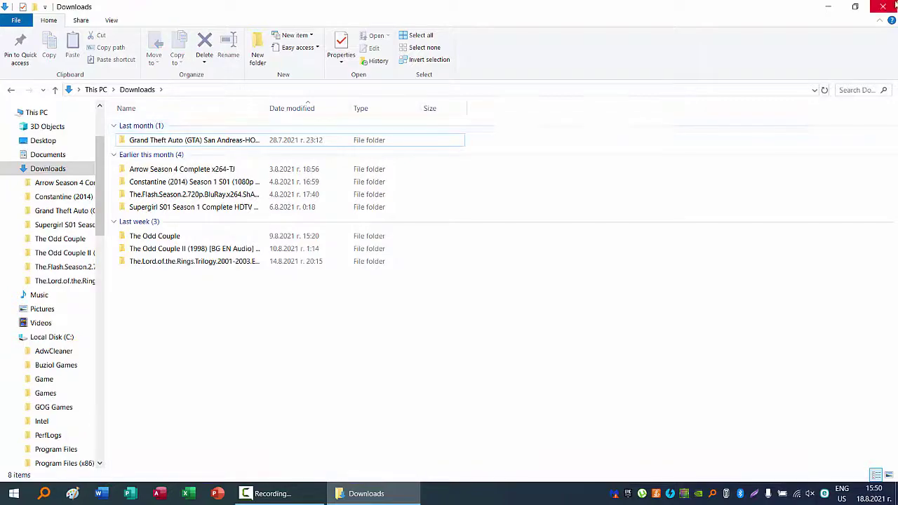
left_click(891, 7)
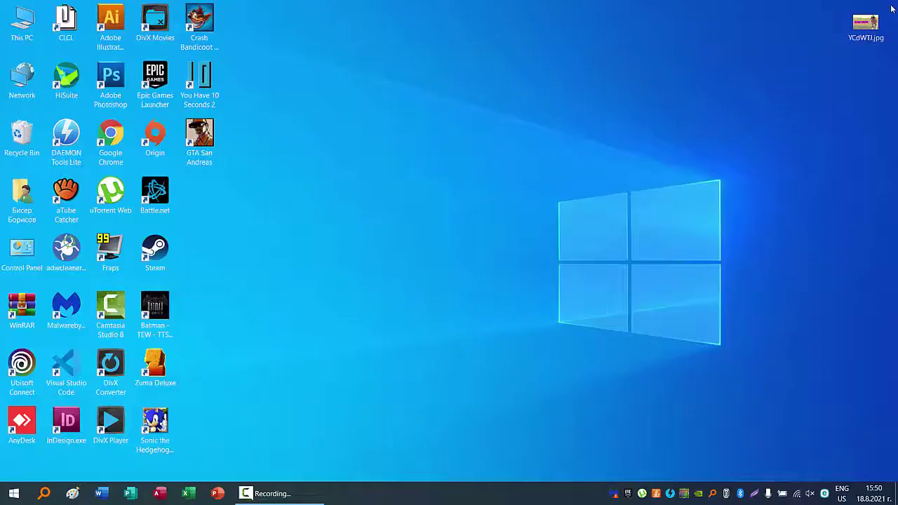
Launch GTA San Andreas from the desktop and start a new game.
double_click(200, 140)
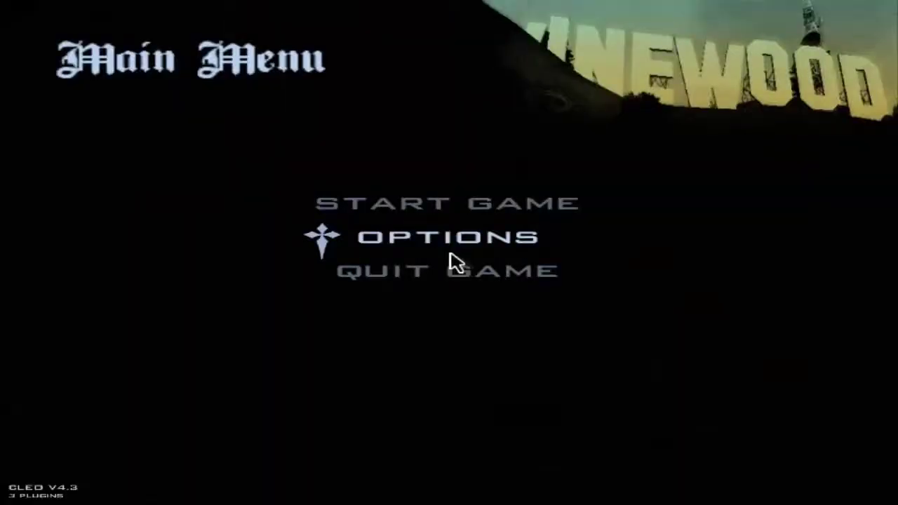
key("Up")
key("Return")
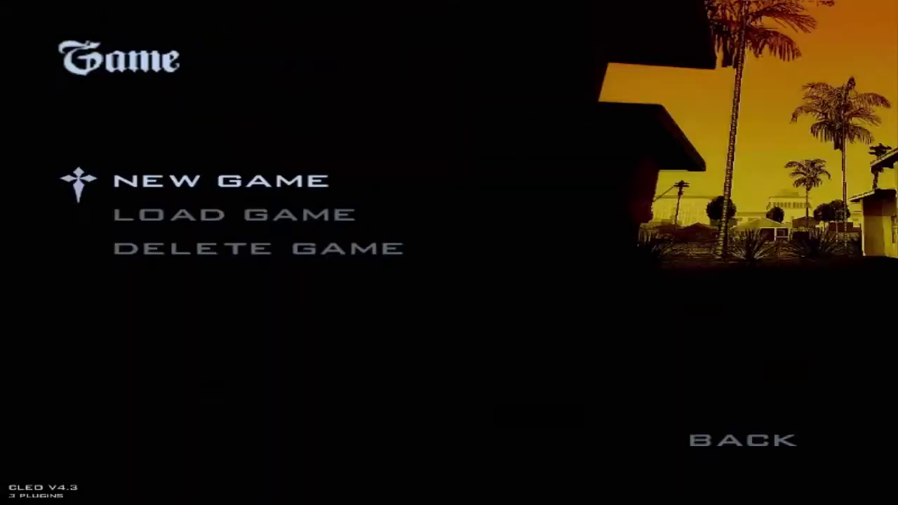
key("Return")
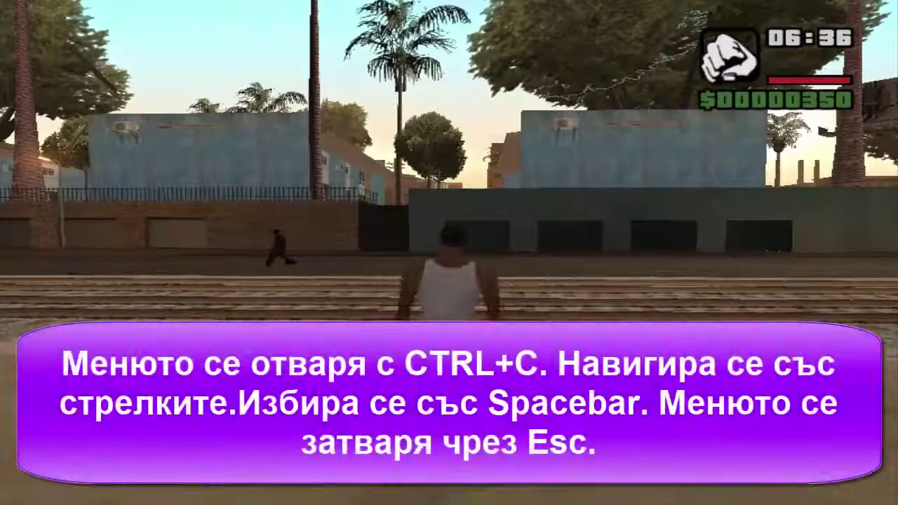
Open the in-game Cheats menu and enter its Player Cheats category.
key("ctrl+c")
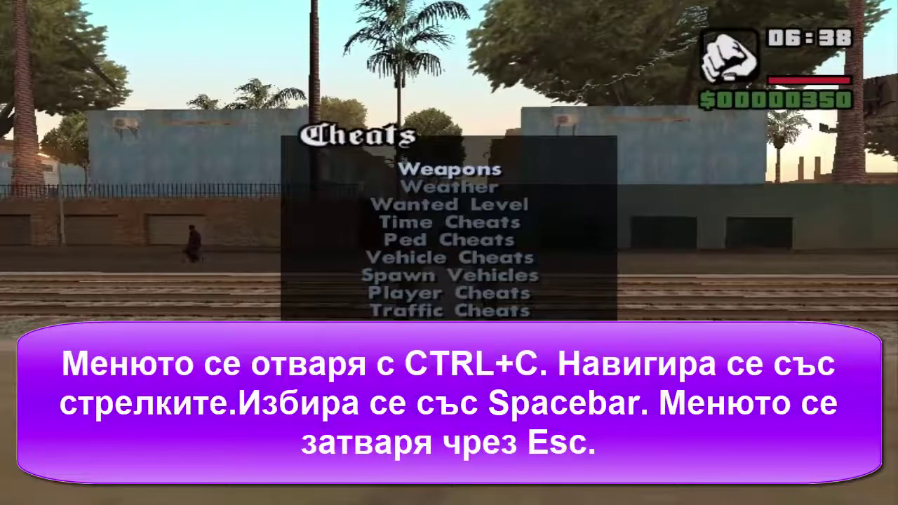
key("Down")
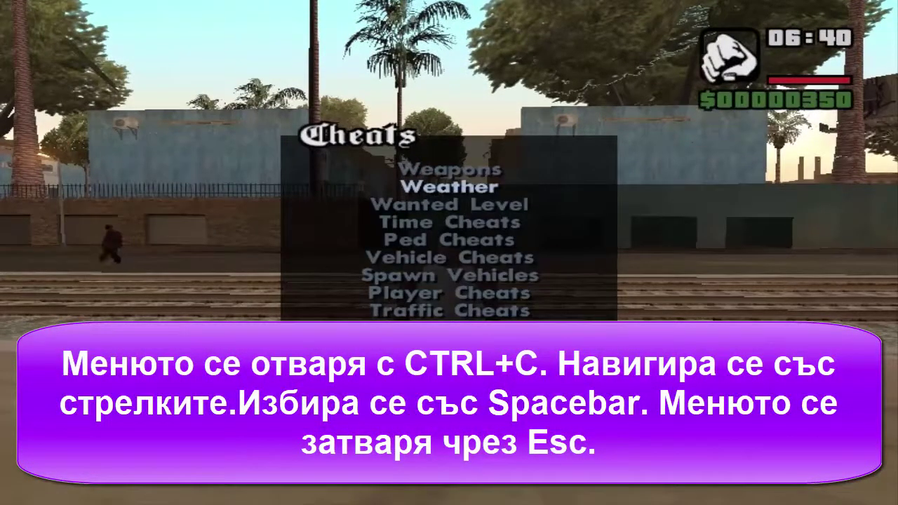
key("Down")
key("Down")
key("Down")
key("Down")
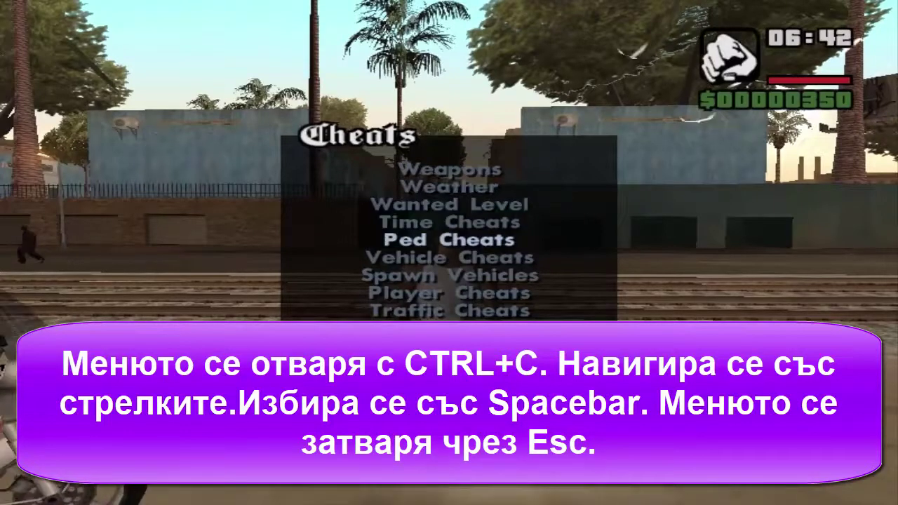
key("Down")
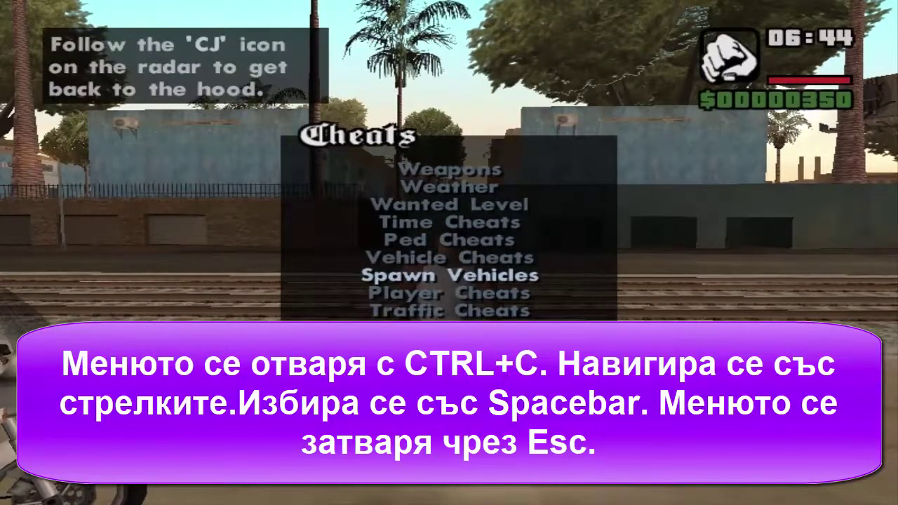
key("Down")
key("space")
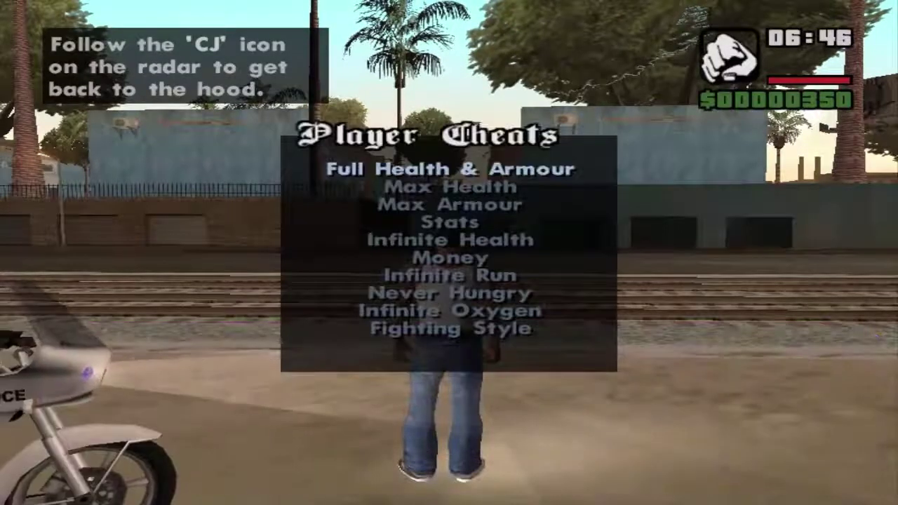
Move the selection in the Player Cheats list to Max Armour.
key("Down")
key("Down")
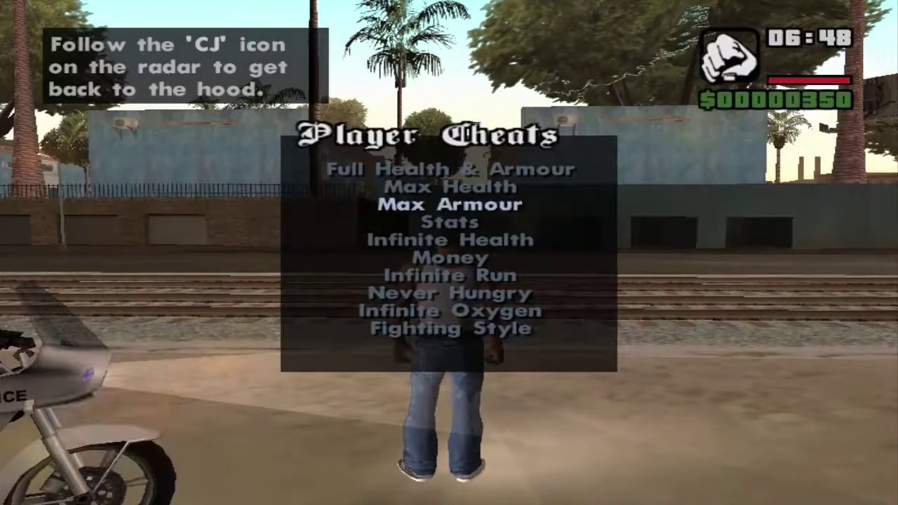